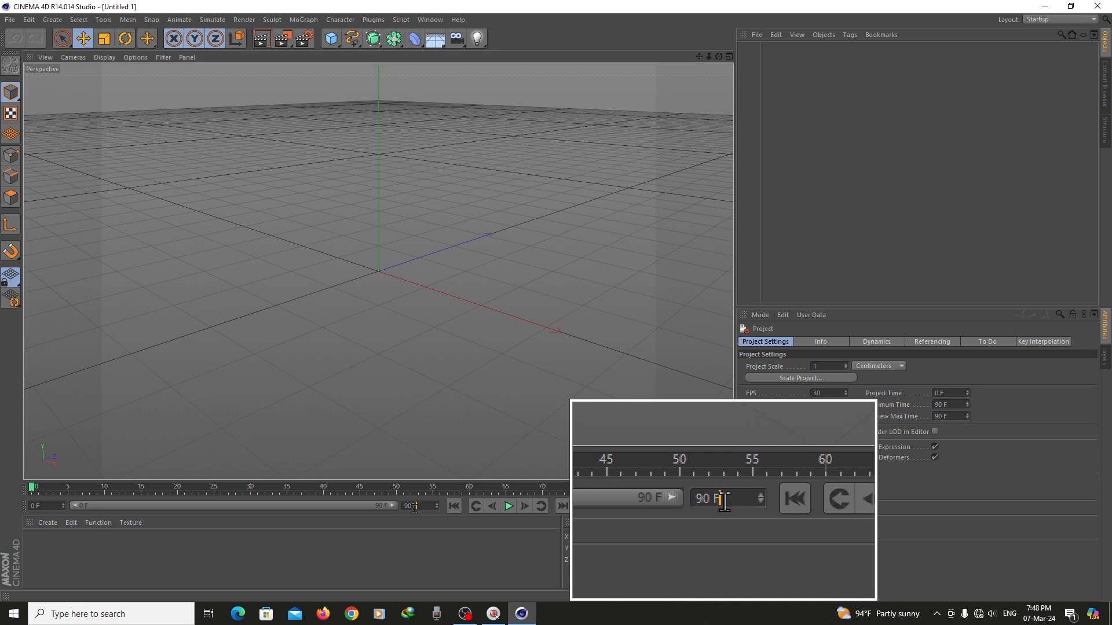
# Add a cube to the scene and record a keyframe for it at frame 0
pyautogui.doubleClick(410, 506)
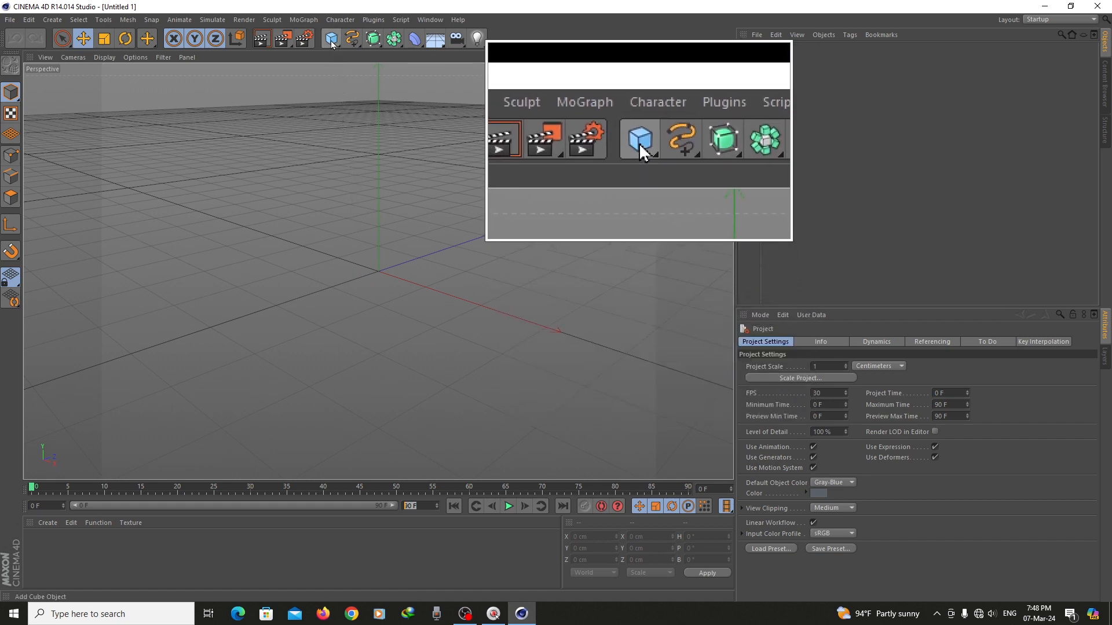
pyautogui.moveTo(332, 42); pyautogui.dragTo(427, 61)
pyautogui.scroll(-2, 545, 334)
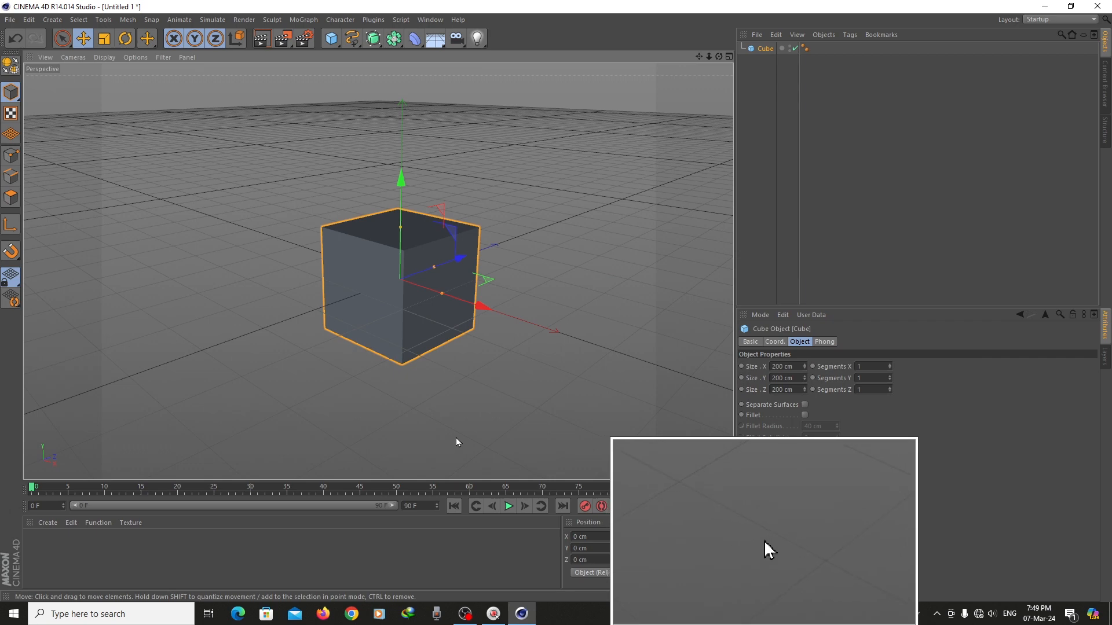
pyautogui.scroll(-2, 602, 293)
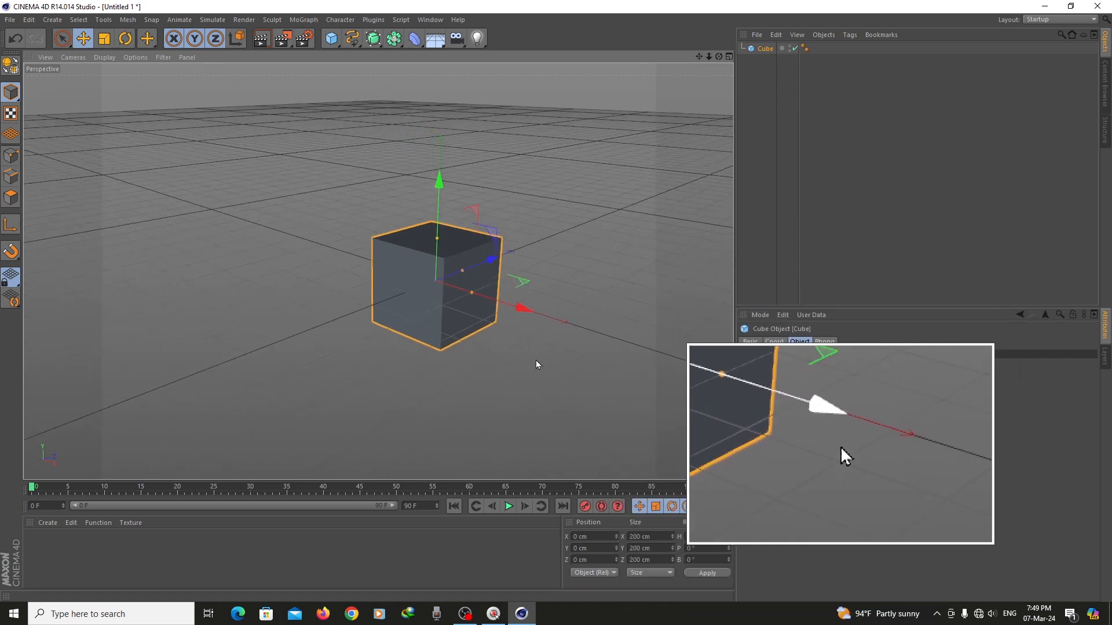
pyautogui.click(585, 507)
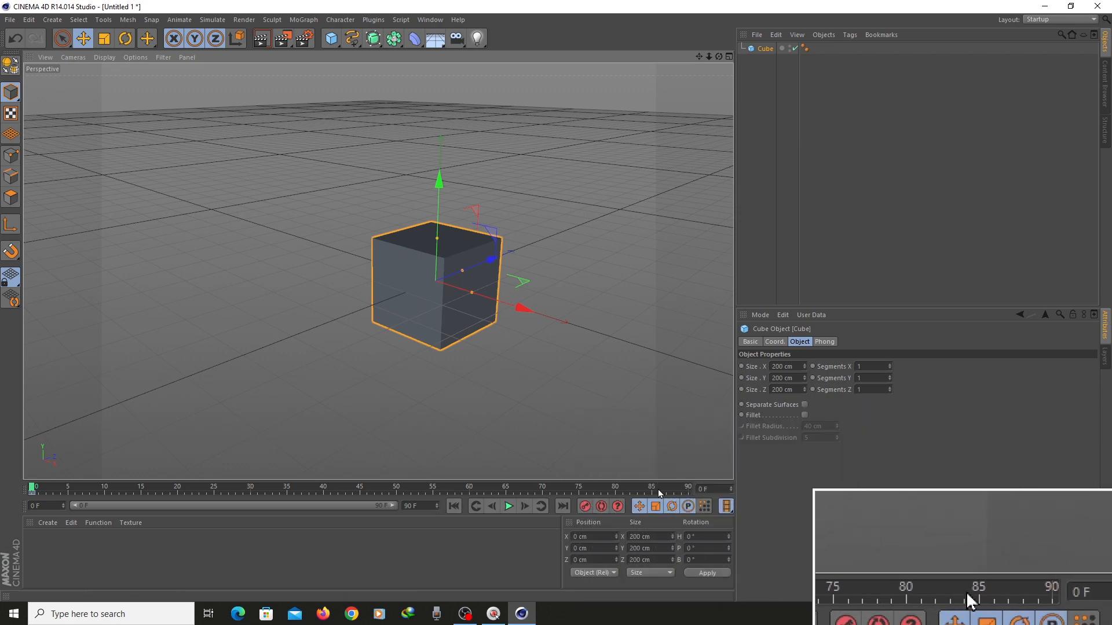
# At frame 90, move the cube to about 3122 cm along the X axis and record a second keyframe
pyautogui.moveTo(658, 489); pyautogui.dragTo(711, 512)
pyautogui.scroll(-2, 609, 345)
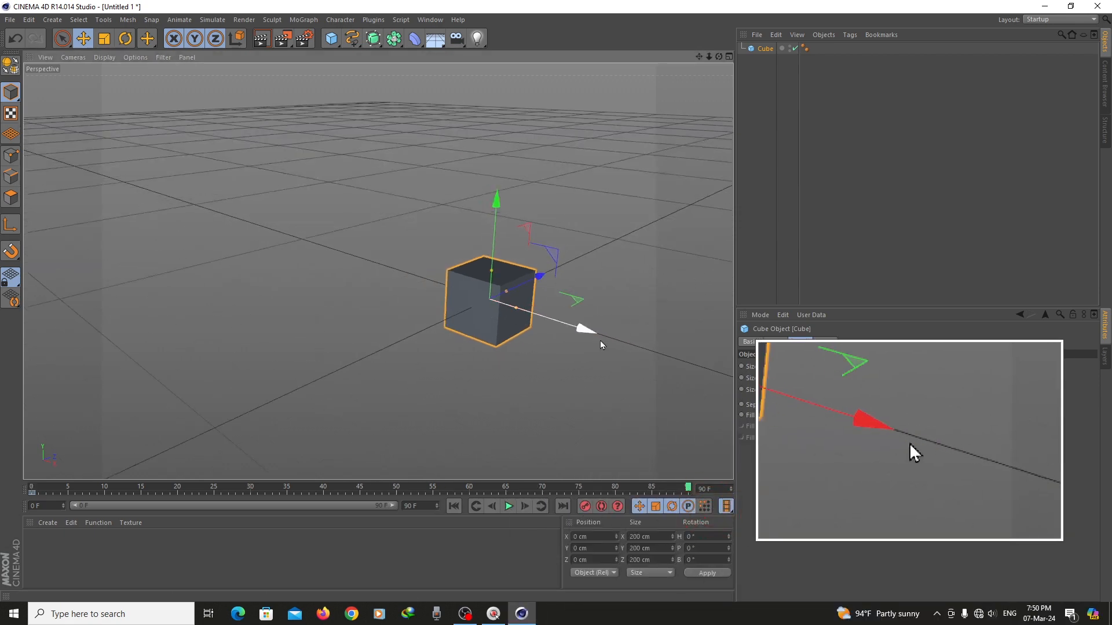
pyautogui.moveTo(719, 57); pyautogui.dragTo(809, 59)
pyautogui.moveTo(699, 57); pyautogui.dragTo(592, 98)
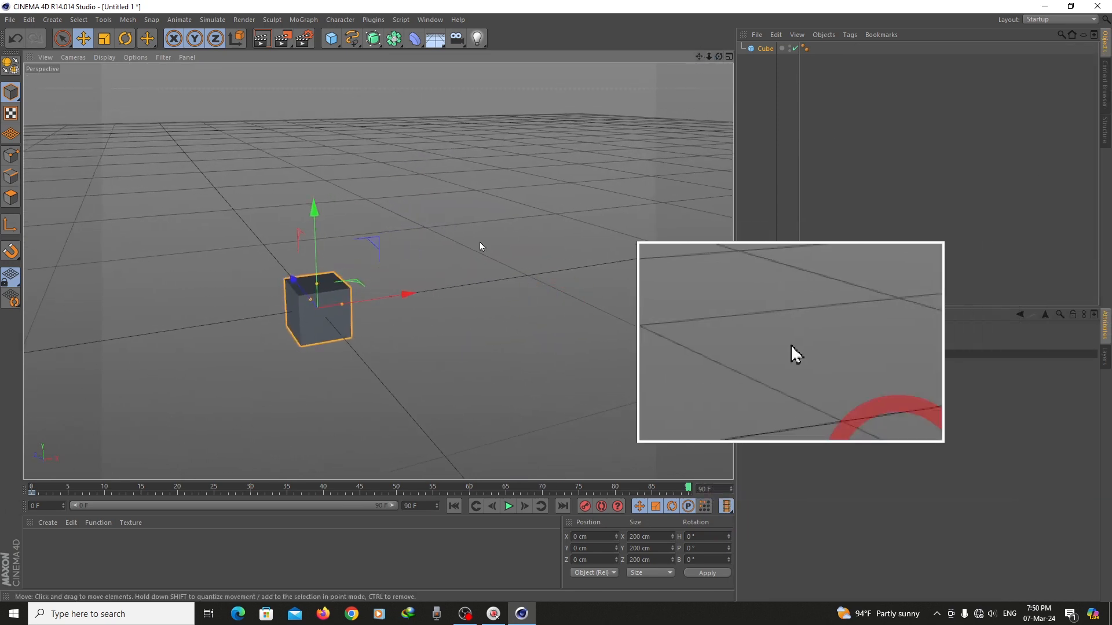
pyautogui.moveTo(408, 295); pyautogui.dragTo(556, 301)
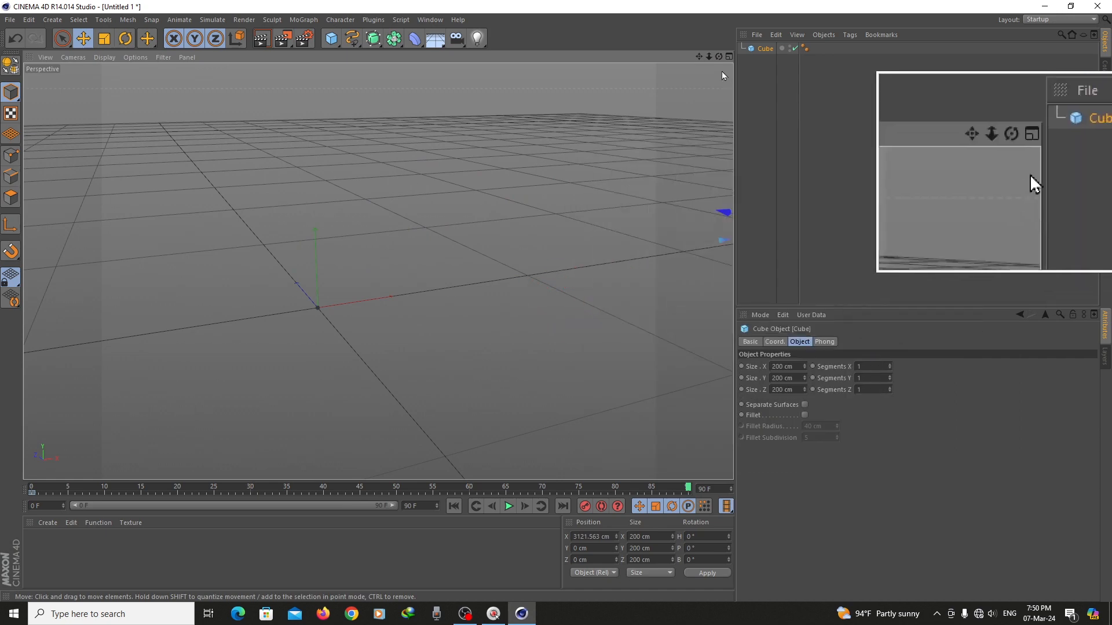
pyautogui.moveTo(699, 57); pyautogui.dragTo(474, 213)
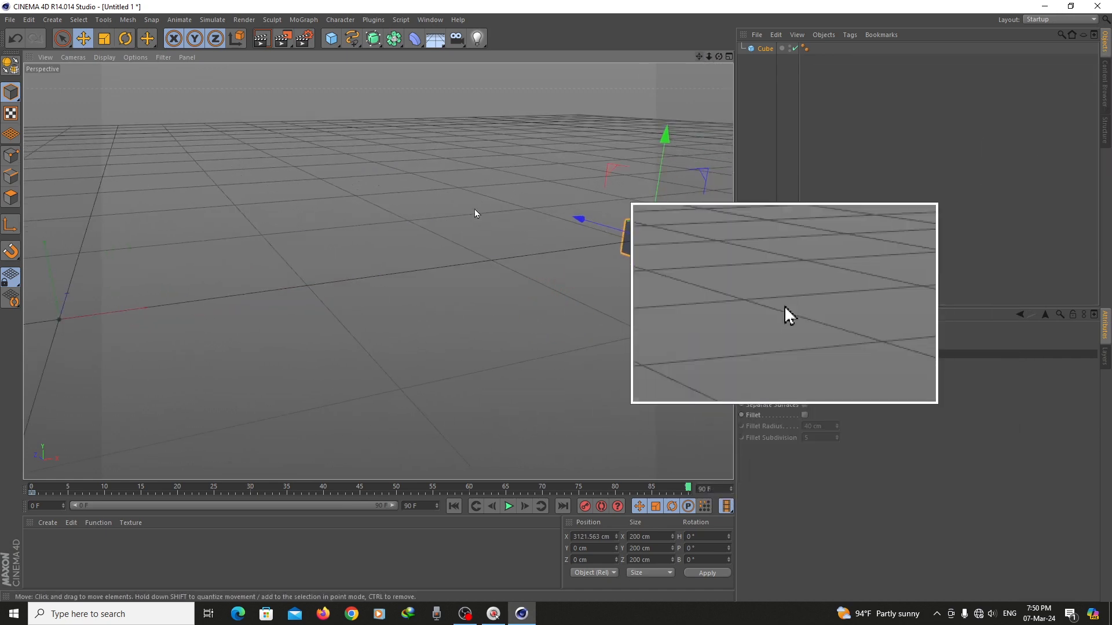
pyautogui.scroll(-4, 537, 271)
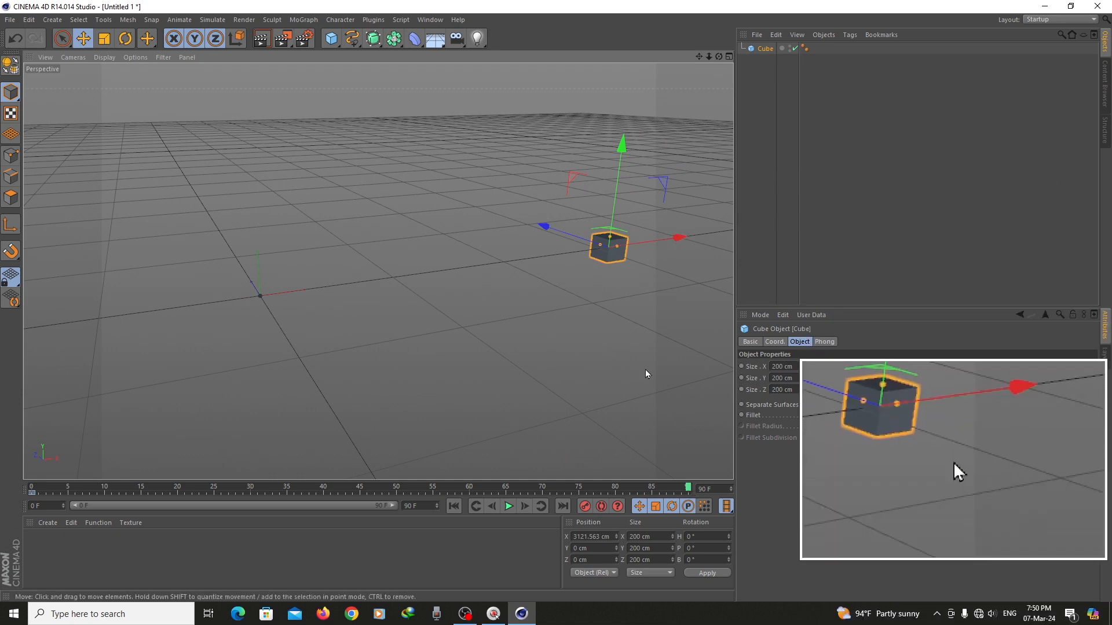
pyautogui.click(586, 507)
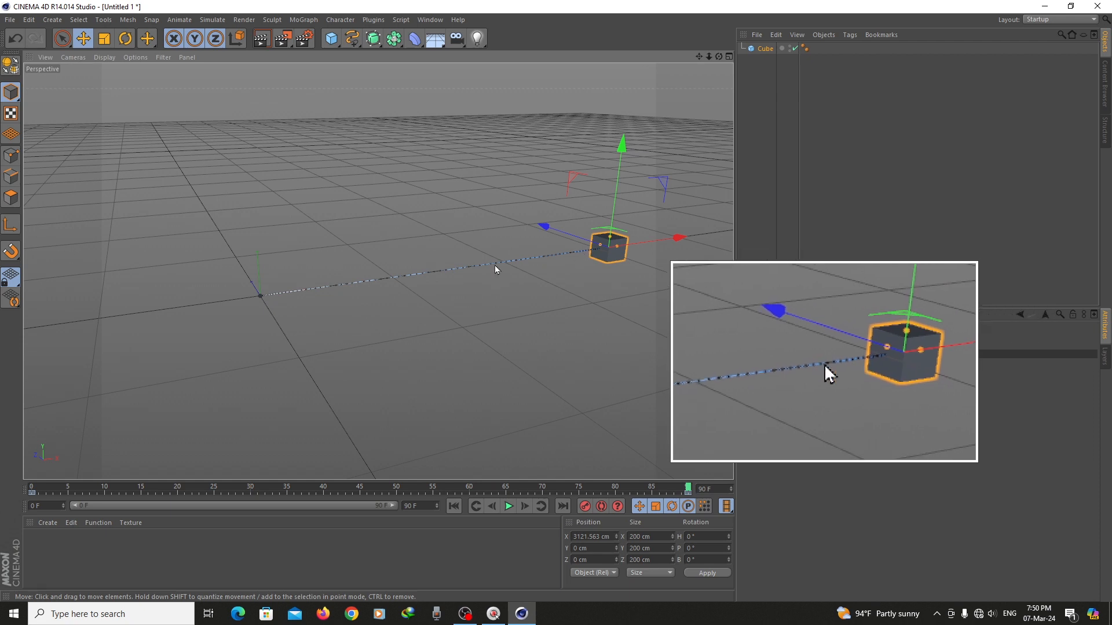
# Play the cube's animation forwards from frame 0 and pause it partway
pyautogui.click(602, 250)
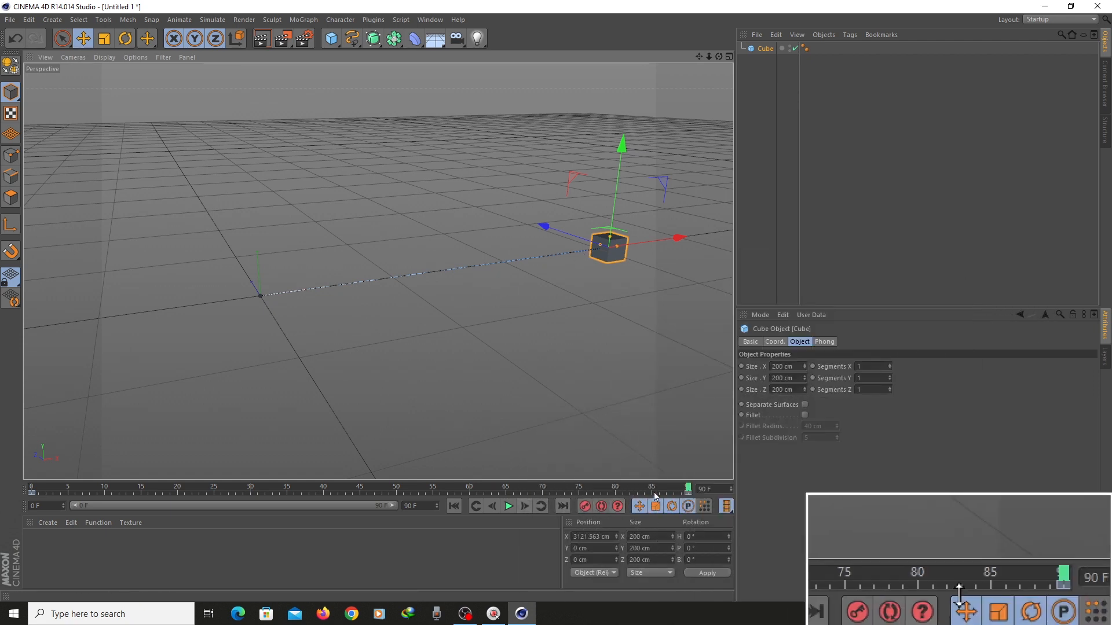
pyautogui.moveTo(689, 490); pyautogui.dragTo(32, 489)
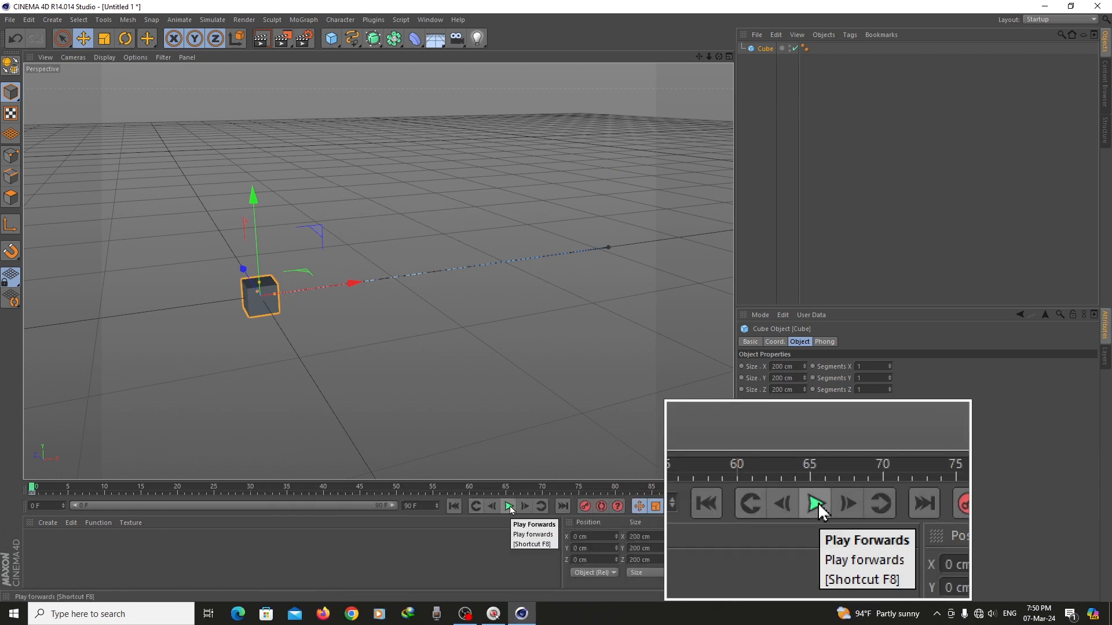
pyautogui.click(508, 506)
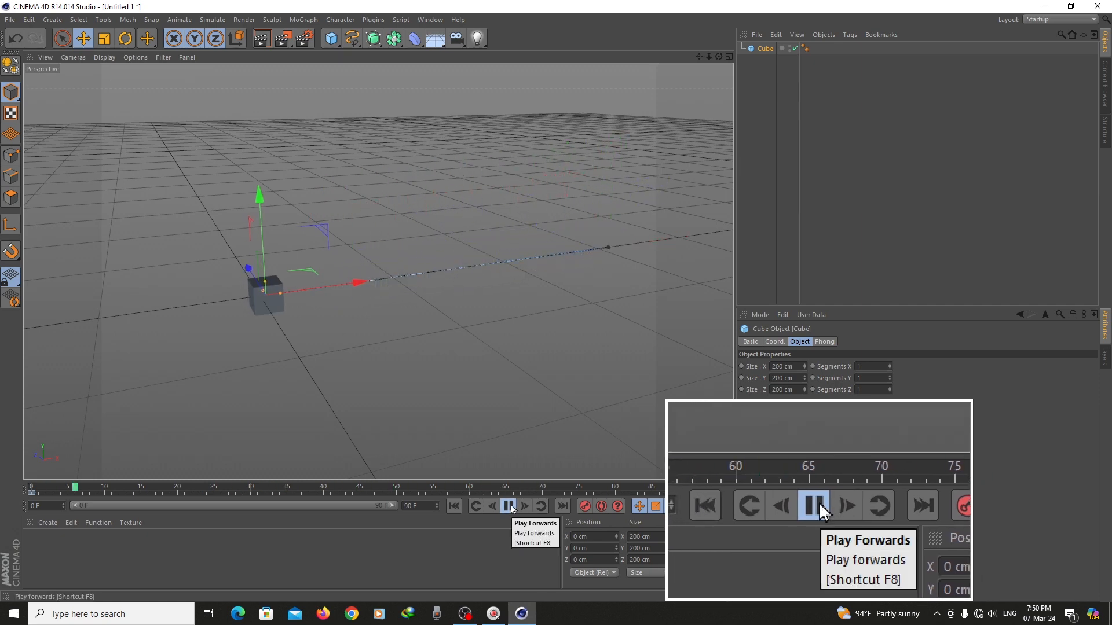
pyautogui.click(509, 506)
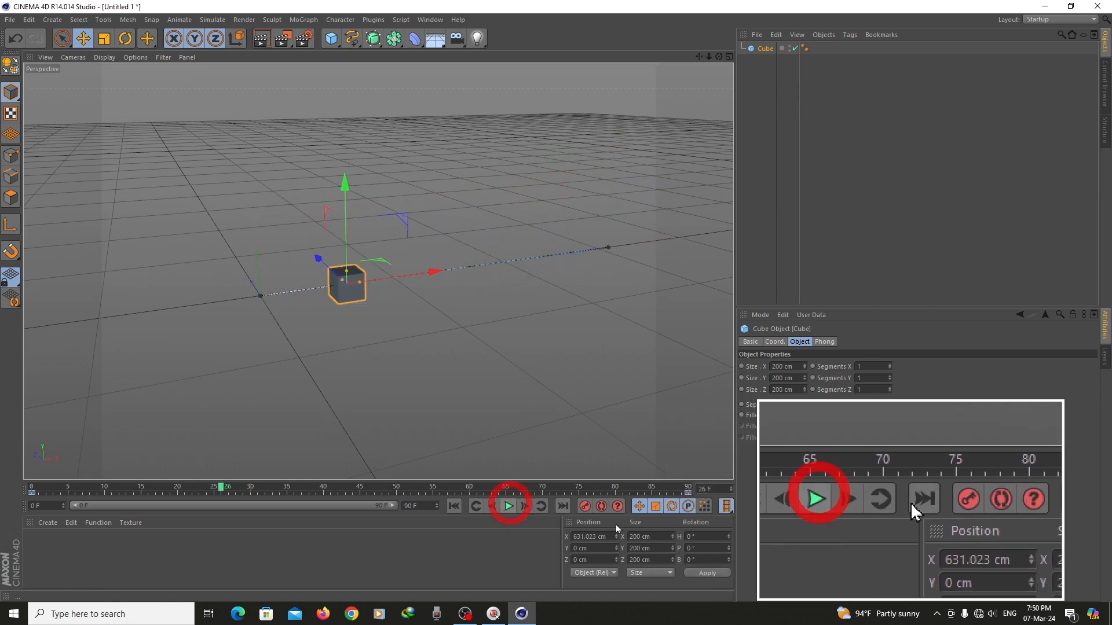
# Delete the cube's keyframes at frame 90 and frame 0
pyautogui.click(687, 494)
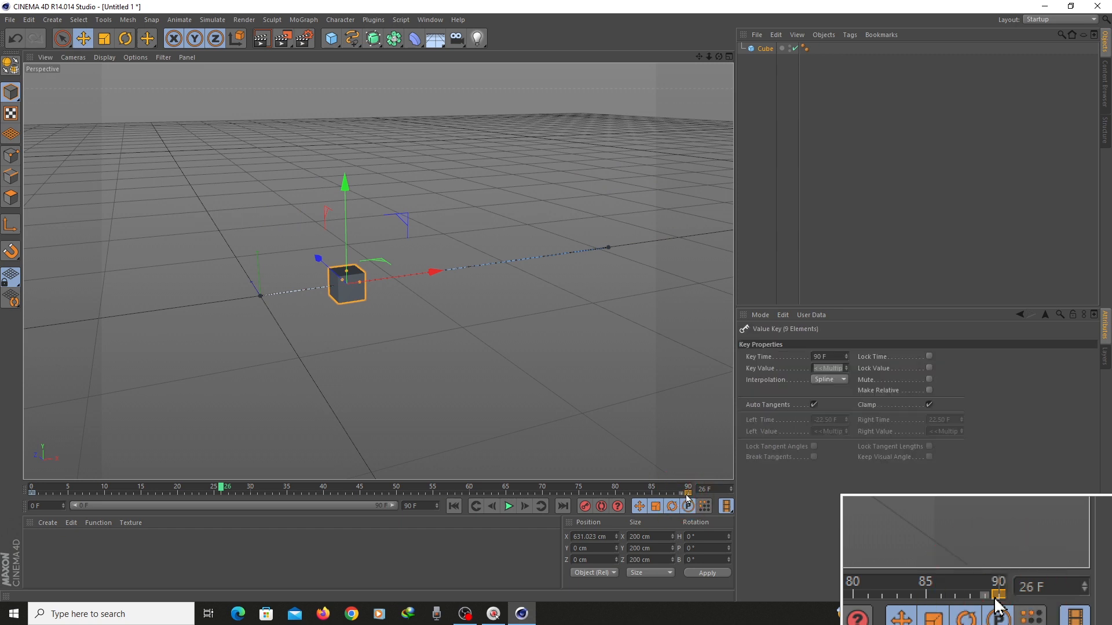
pyautogui.press('Delete')
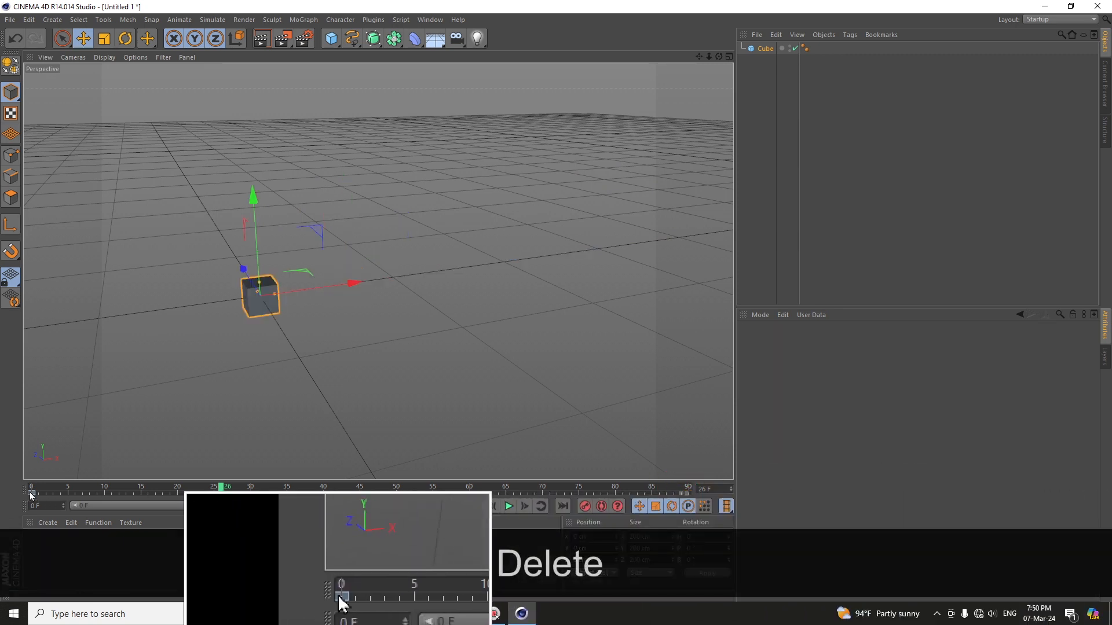
pyautogui.click(33, 492)
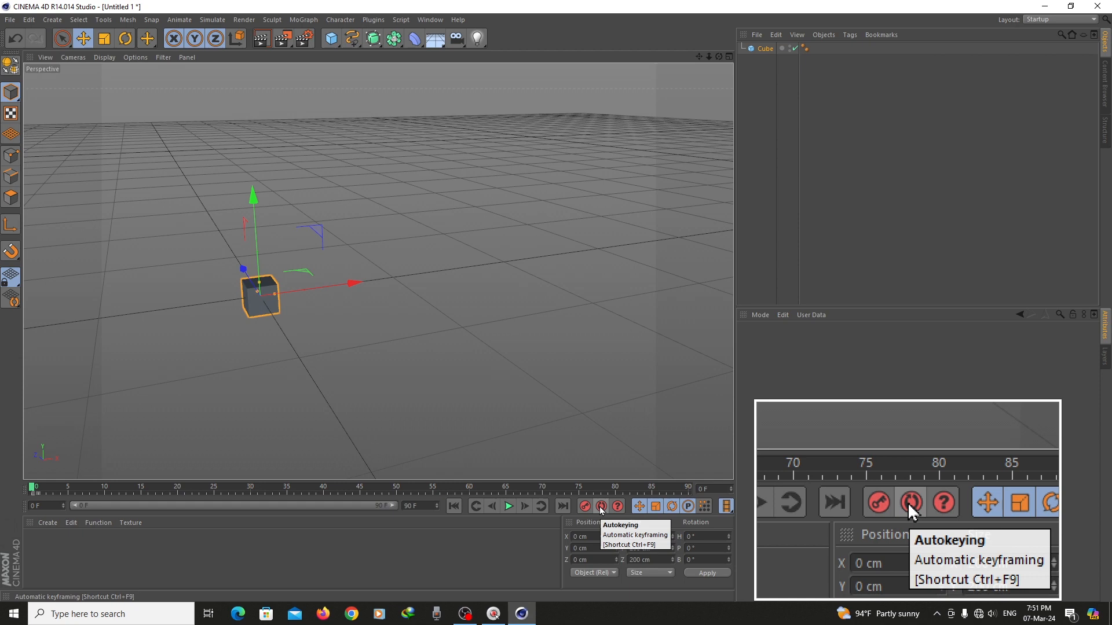
# With Autokeying on, place the cube at about X 484, Y 558 cm at frame 0 and X 3750, Y 144 cm at frame 90
pyautogui.click(600, 507)
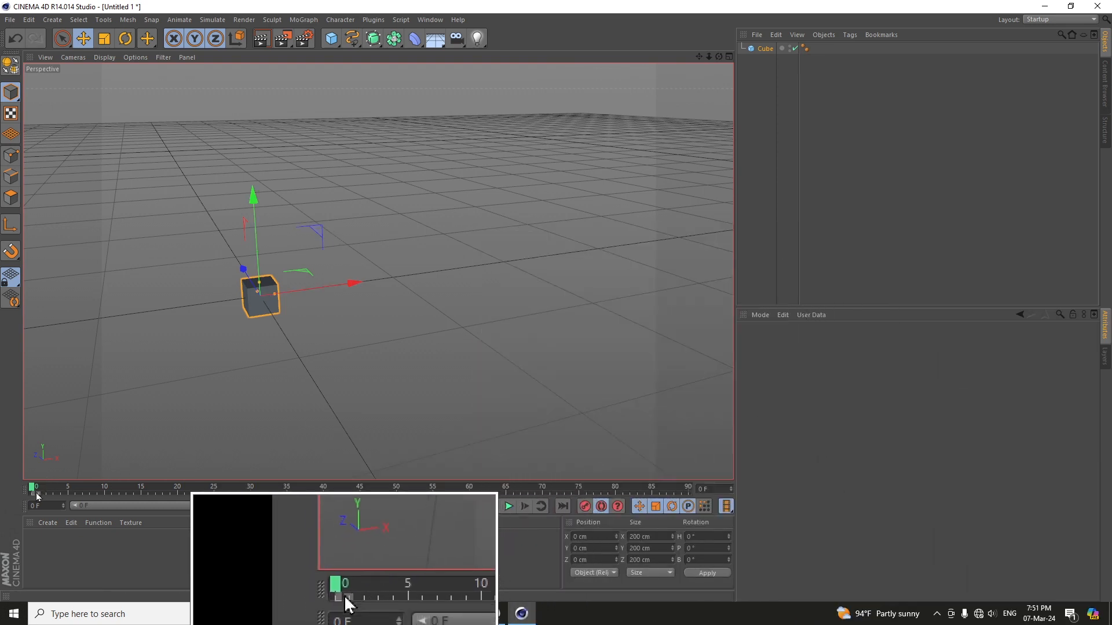
pyautogui.moveTo(314, 231); pyautogui.dragTo(377, 146)
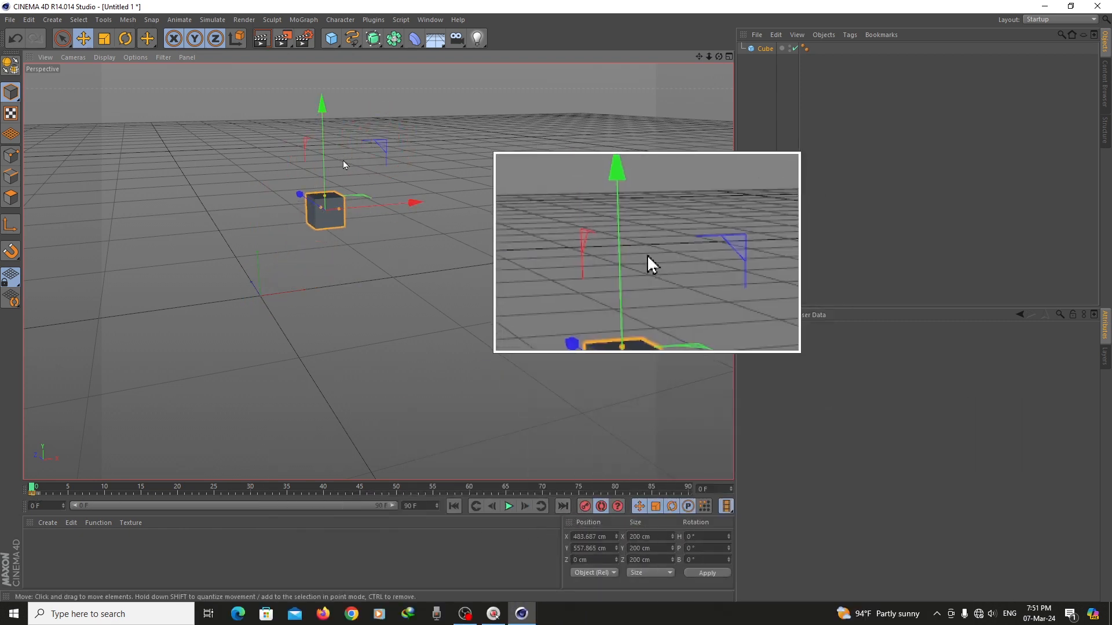
pyautogui.moveTo(586, 490); pyautogui.dragTo(687, 488)
pyautogui.moveTo(384, 141); pyautogui.dragTo(717, 162)
pyautogui.moveTo(699, 56); pyautogui.dragTo(644, 350)
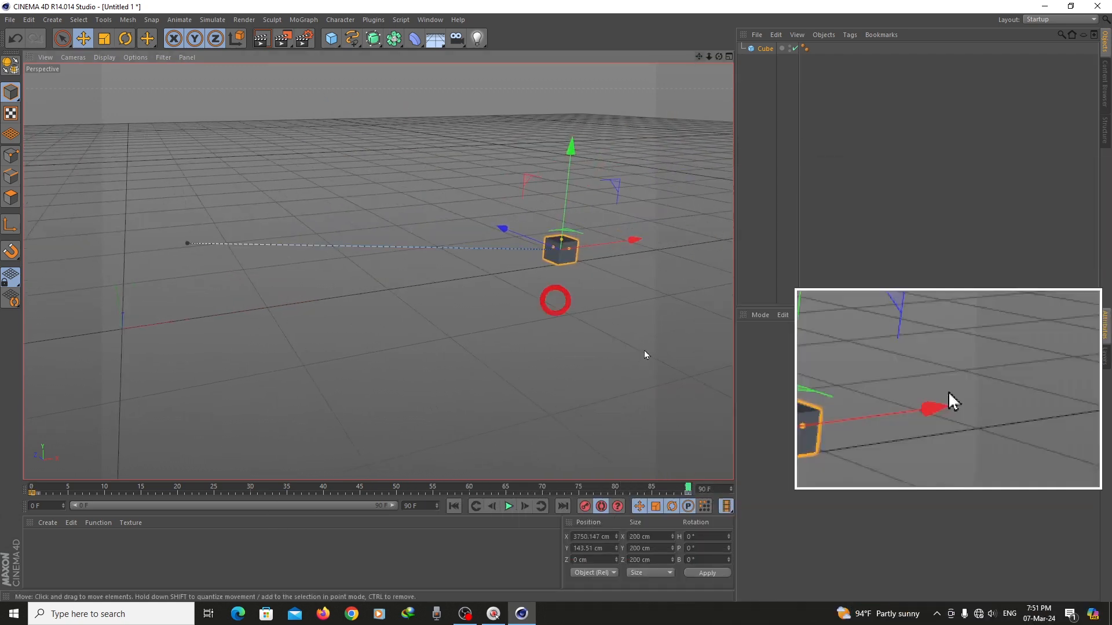
# Play the autokeyed cube animation from its first frame and return to frame 0
pyautogui.click(455, 506)
pyautogui.click(508, 507)
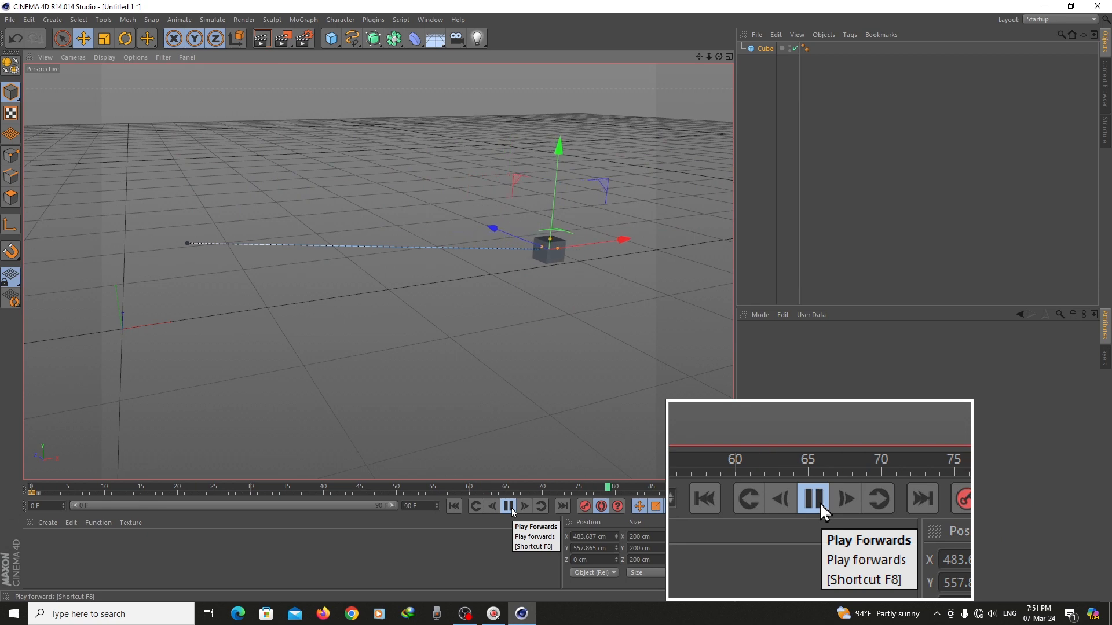
pyautogui.click(455, 507)
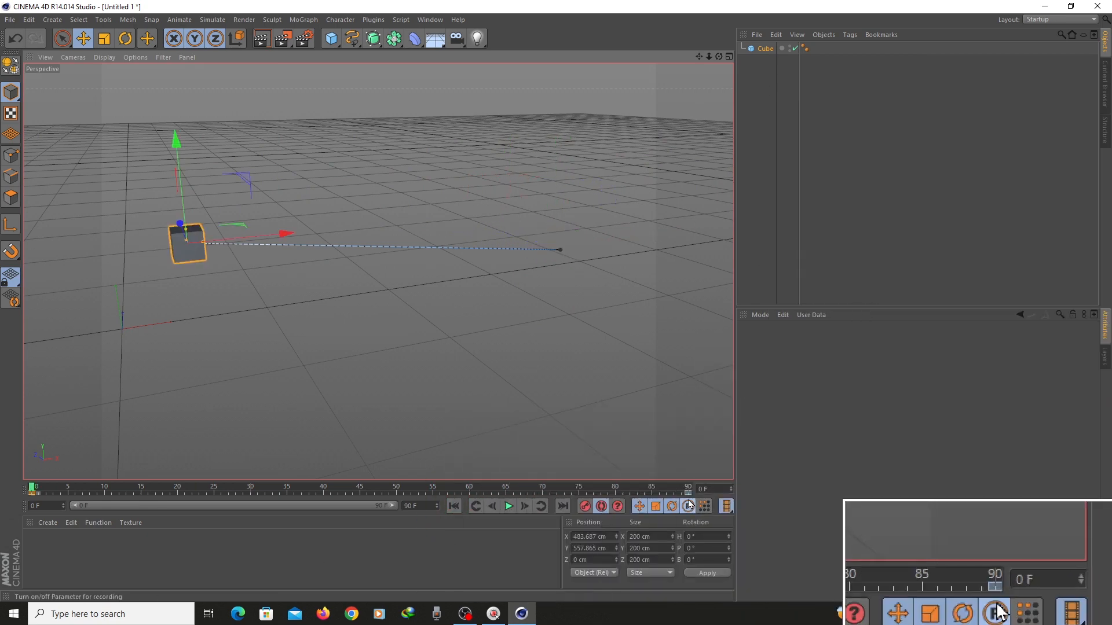
# Delete the cube's autokeyed keyframes and switch the interface to the Animation layout
pyautogui.press('Delete')
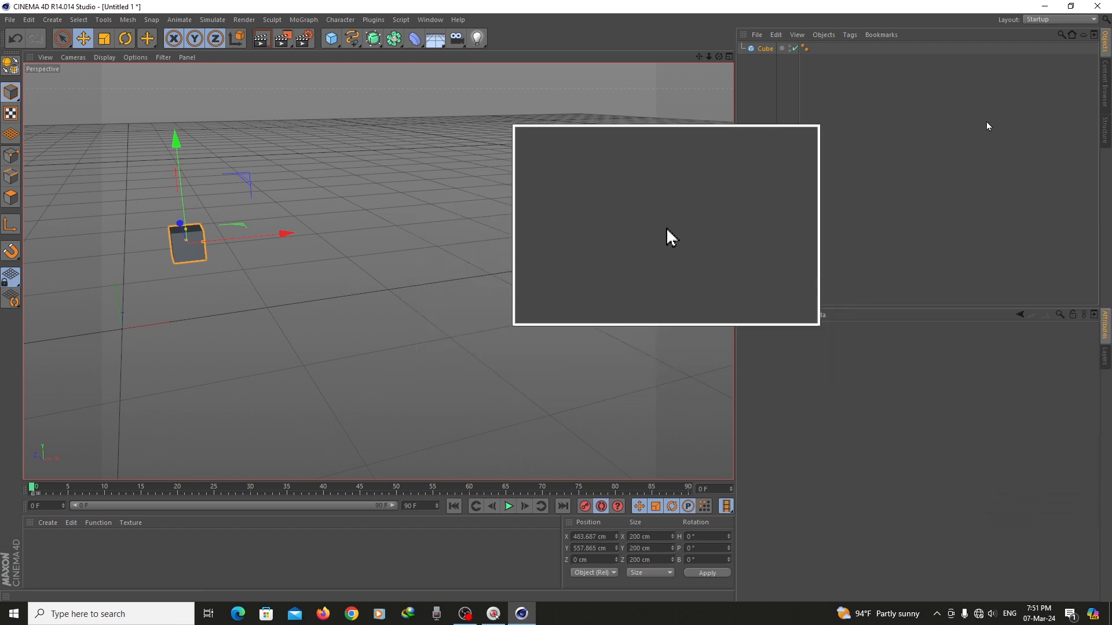
pyautogui.click(1081, 20)
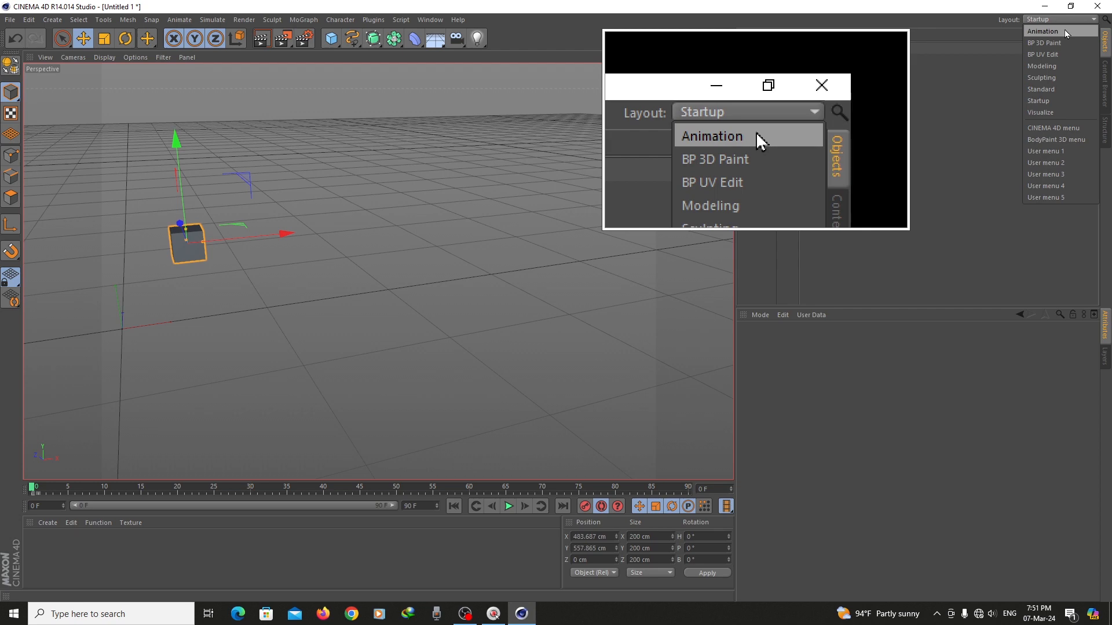
pyautogui.click(1065, 31)
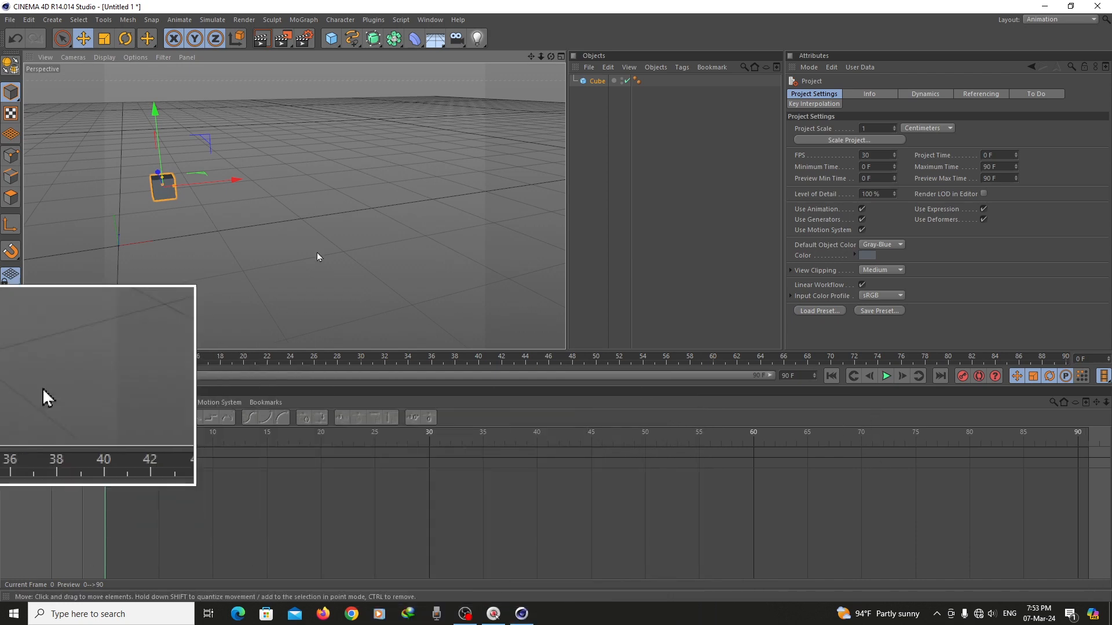
# Record a cube keyframe at frame 0 and another at frame 90 after moving the cube diagonally upward along X and Y
pyautogui.moveTo(541, 57)
pyautogui.mouseDown()
pyautogui.moveTo(579, 57)
pyautogui.moveTo(542, 56)
pyautogui.mouseUp()
pyautogui.click(962, 376)
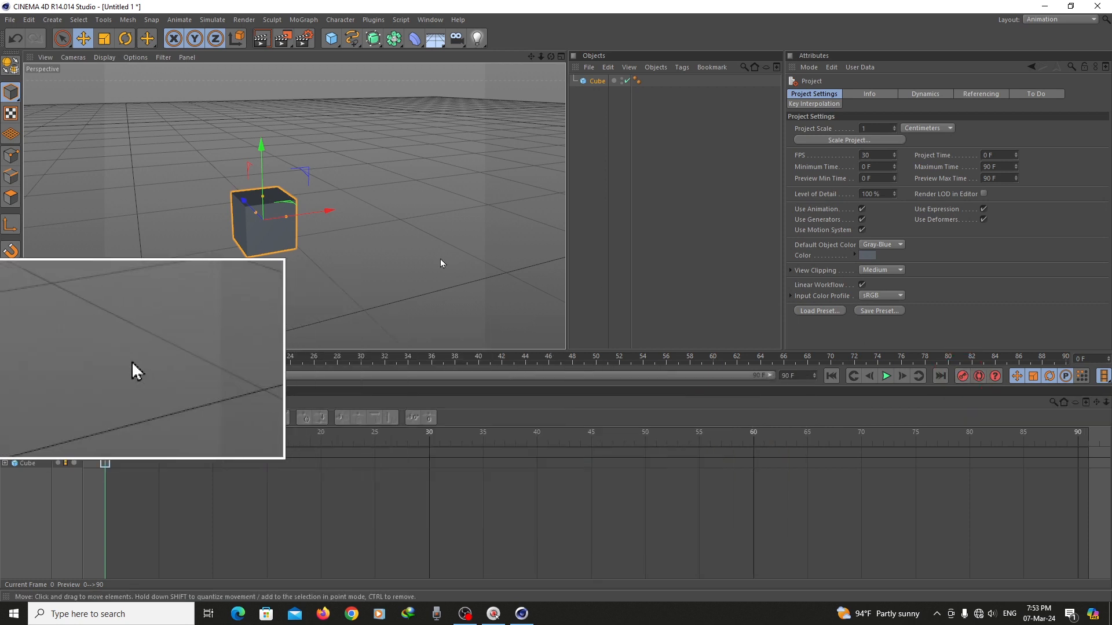
pyautogui.scroll(-2, 440, 264)
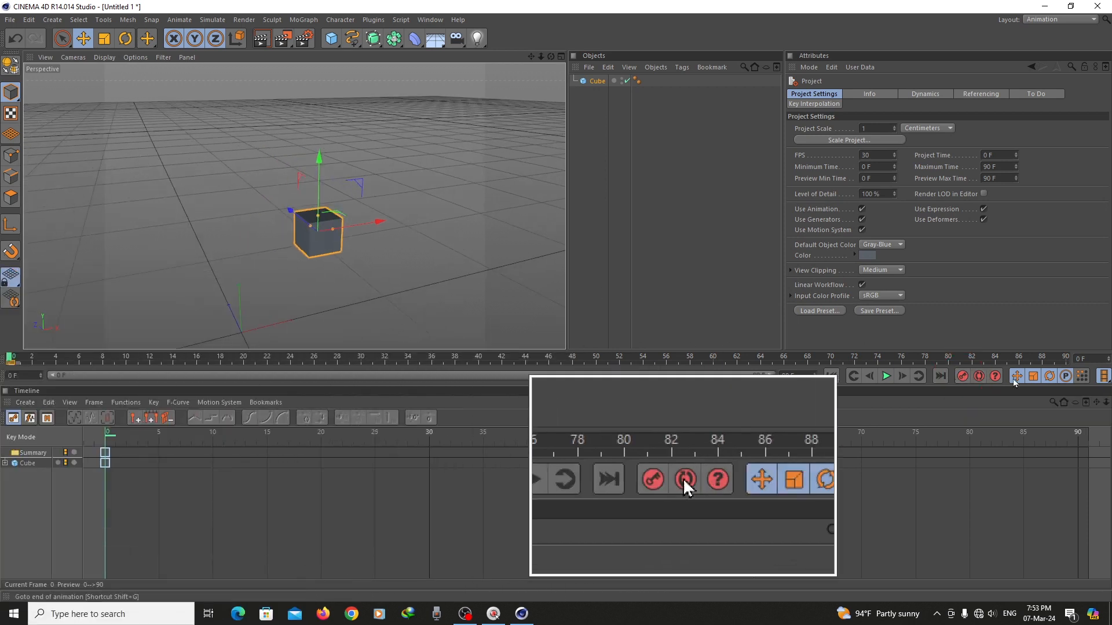
pyautogui.click(1066, 358)
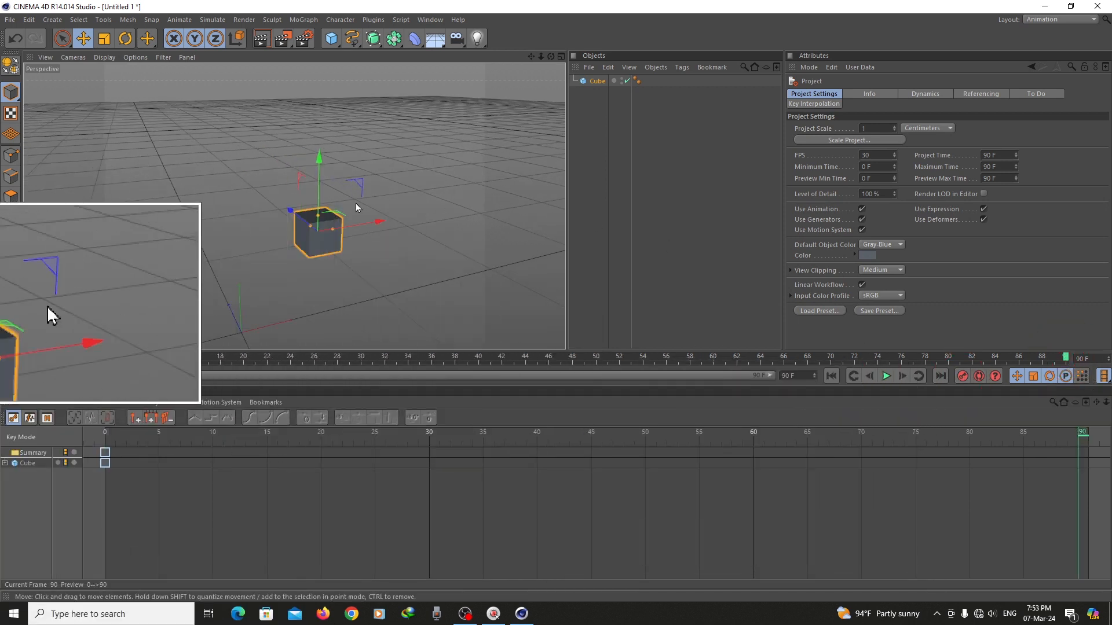
pyautogui.moveTo(360, 187); pyautogui.dragTo(468, 10)
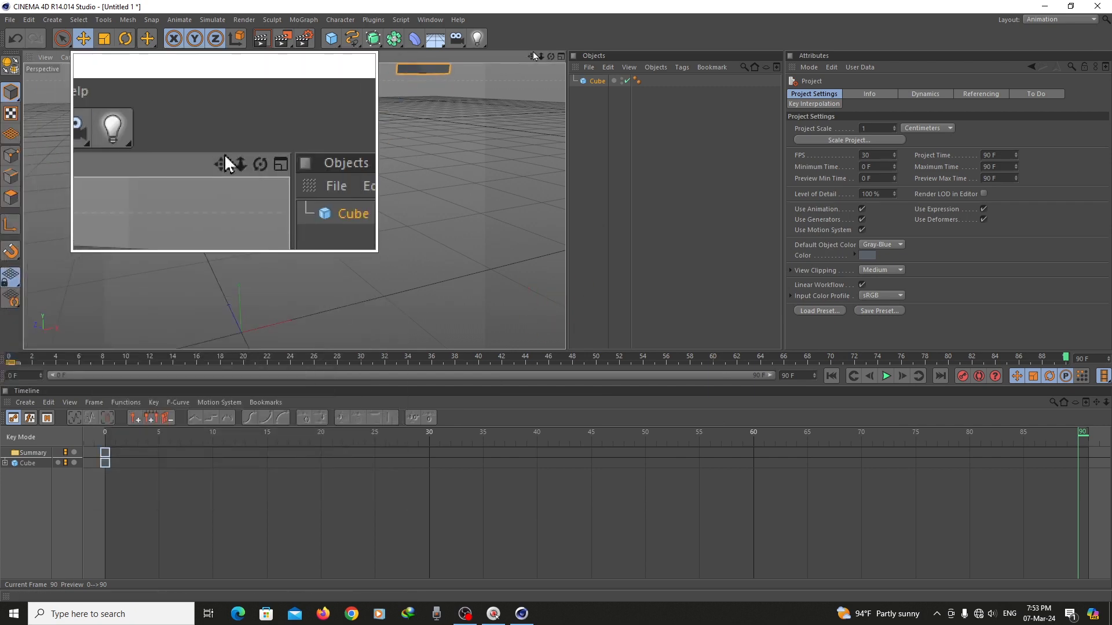
pyautogui.moveTo(531, 57); pyautogui.dragTo(521, 168)
pyautogui.click(962, 376)
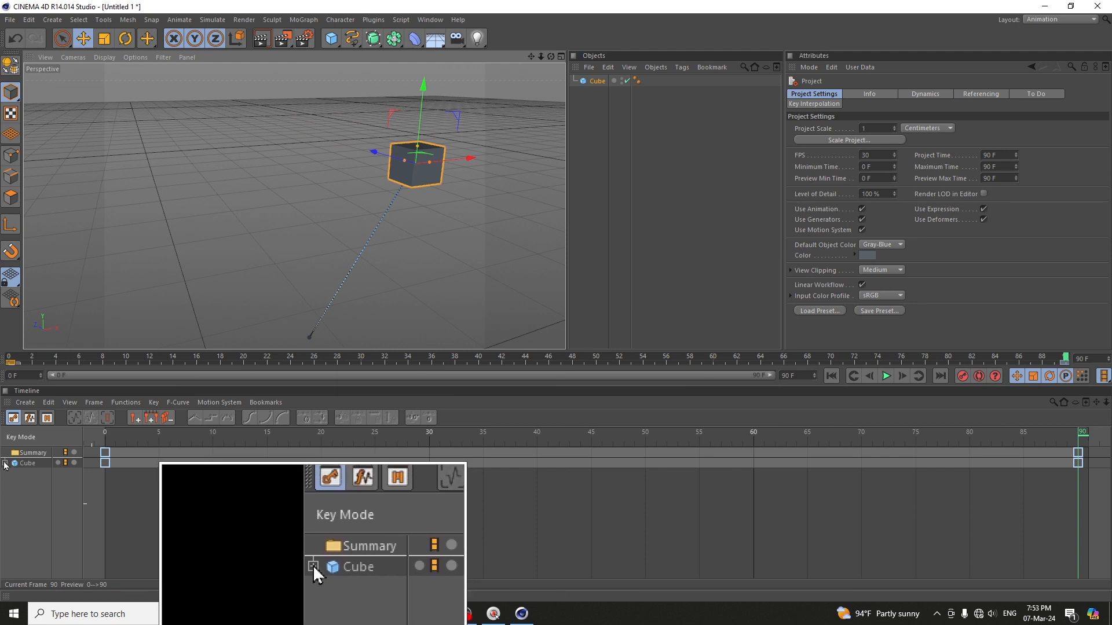
# Expand the cube's tracks in the timeline and rotate the cube at frame 90, scrubbing back toward the start
pyautogui.click(5, 464)
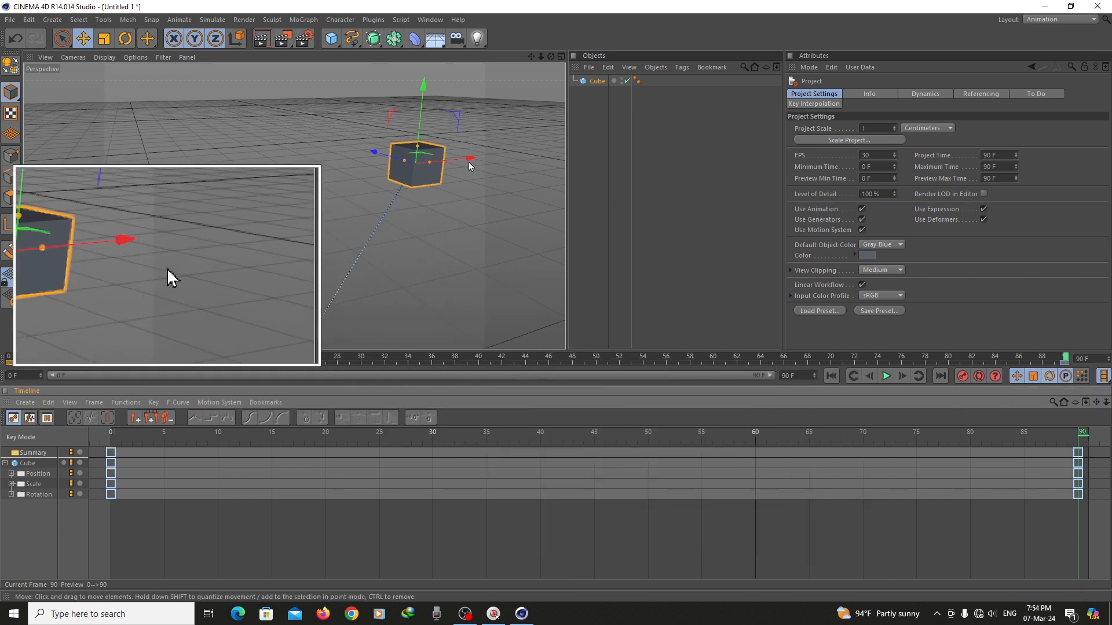
pyautogui.click(125, 38)
pyautogui.moveTo(390, 133); pyautogui.dragTo(418, 135)
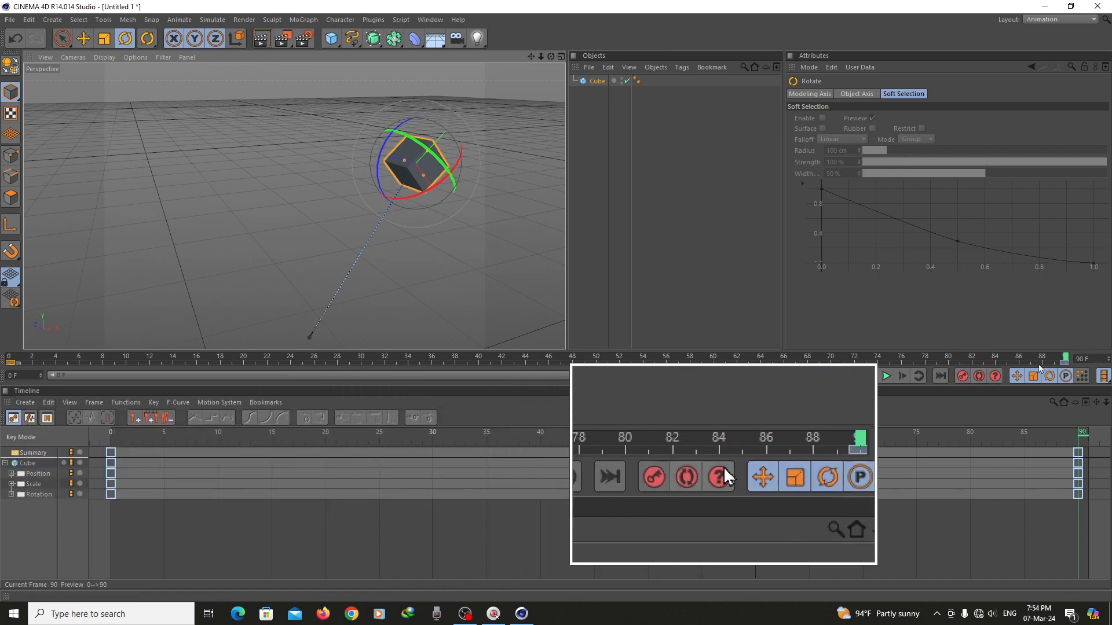
pyautogui.moveTo(1063, 359); pyautogui.dragTo(995, 361)
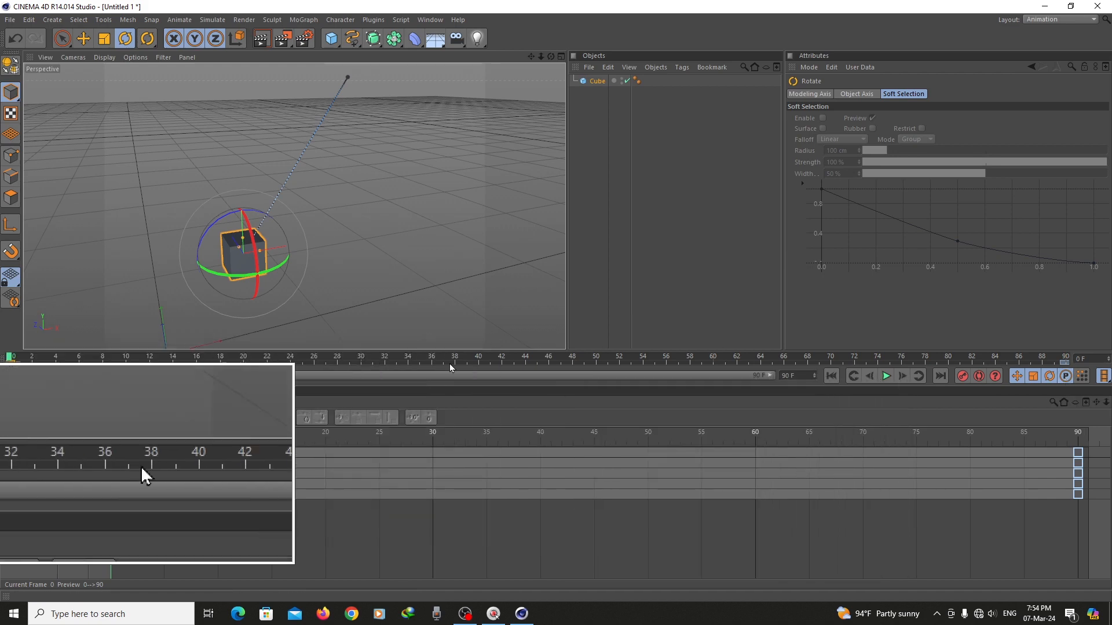
# Show the cube's object properties and turn on Autokeying at frame 0
pyautogui.click(597, 81)
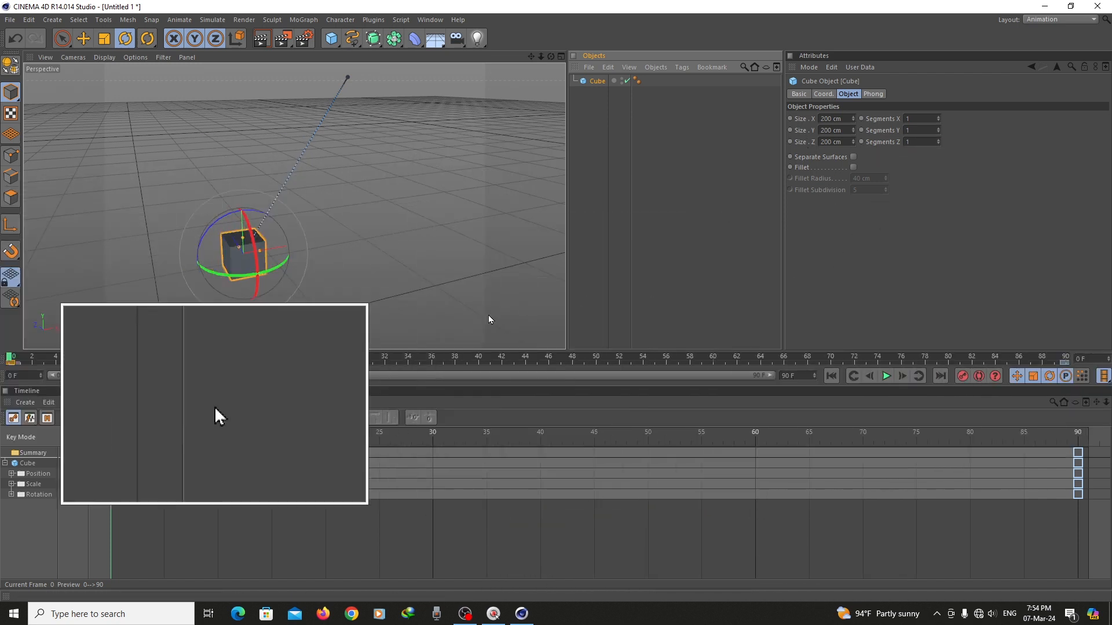
pyautogui.click(980, 378)
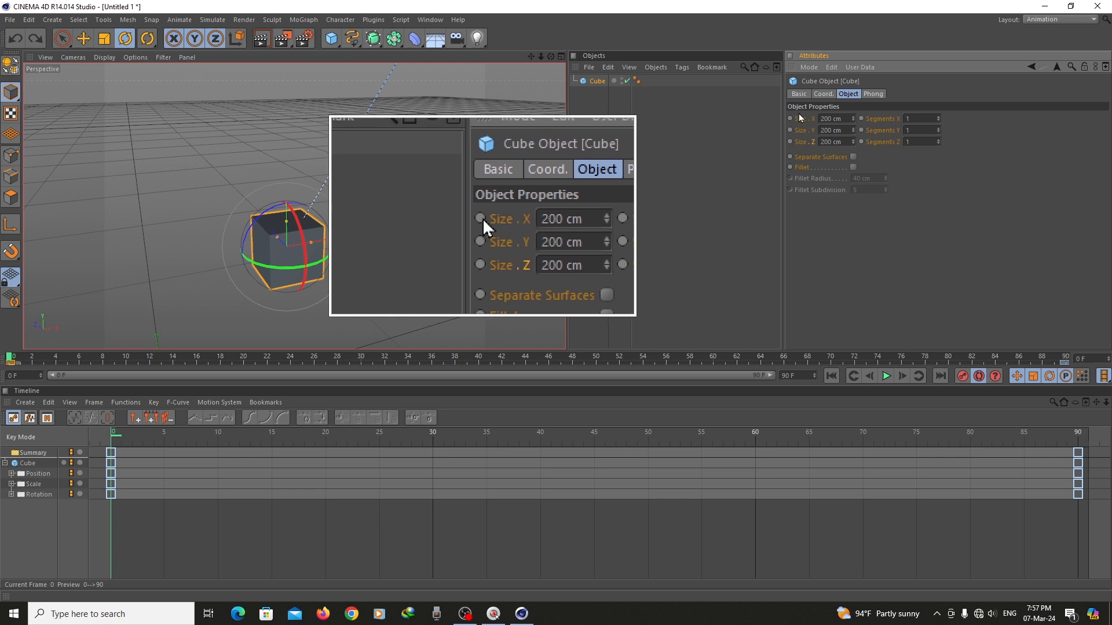
# Set the cube's X size to 100 cm at frame 1 and keyframe it
pyautogui.press('g')
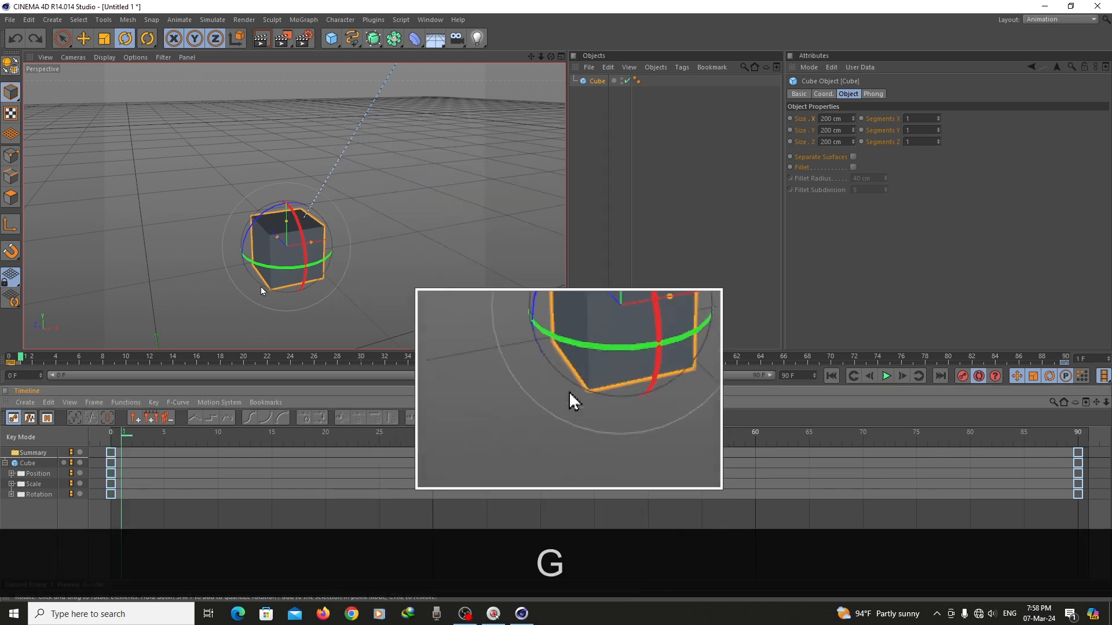
pyautogui.click(837, 118)
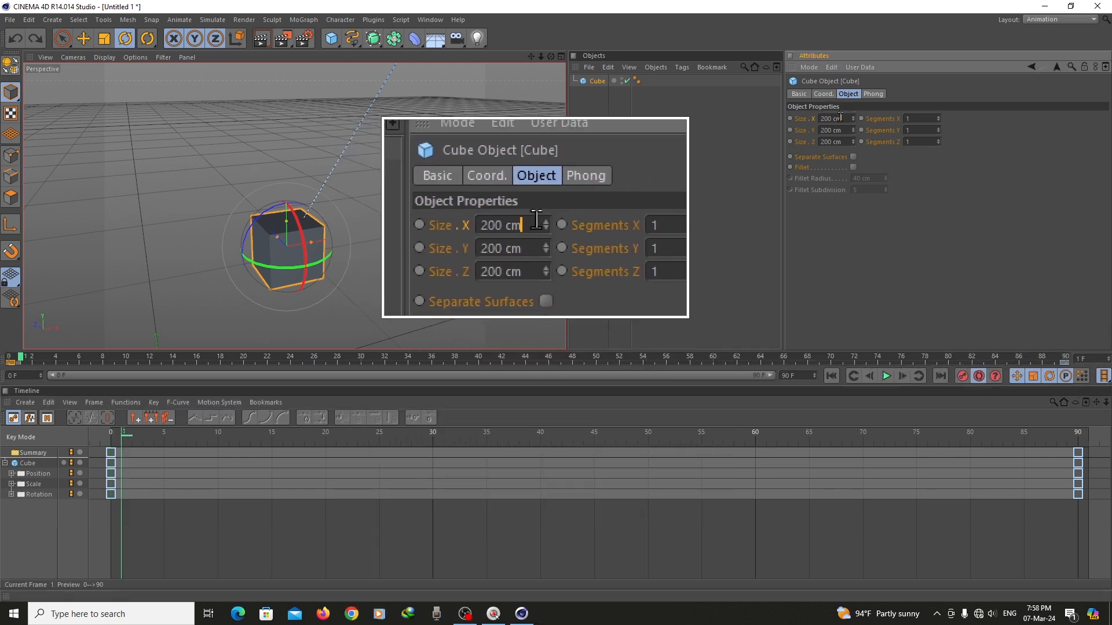
pyautogui.write('100')
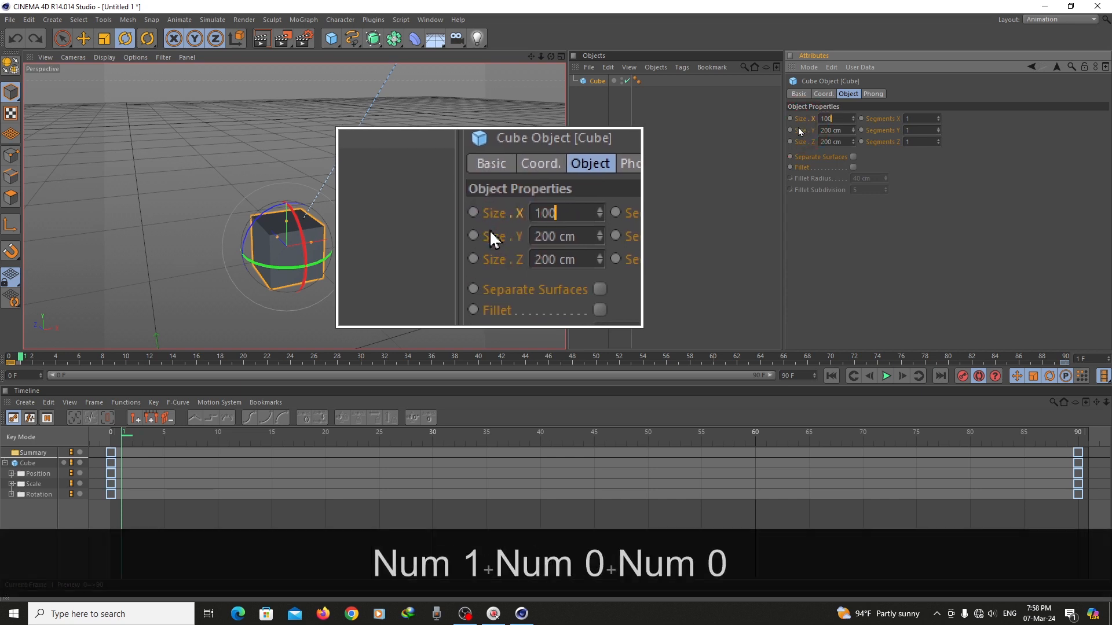
pyautogui.keyDown('ctrl'); pyautogui.click(790, 119); pyautogui.keyUp('ctrl')
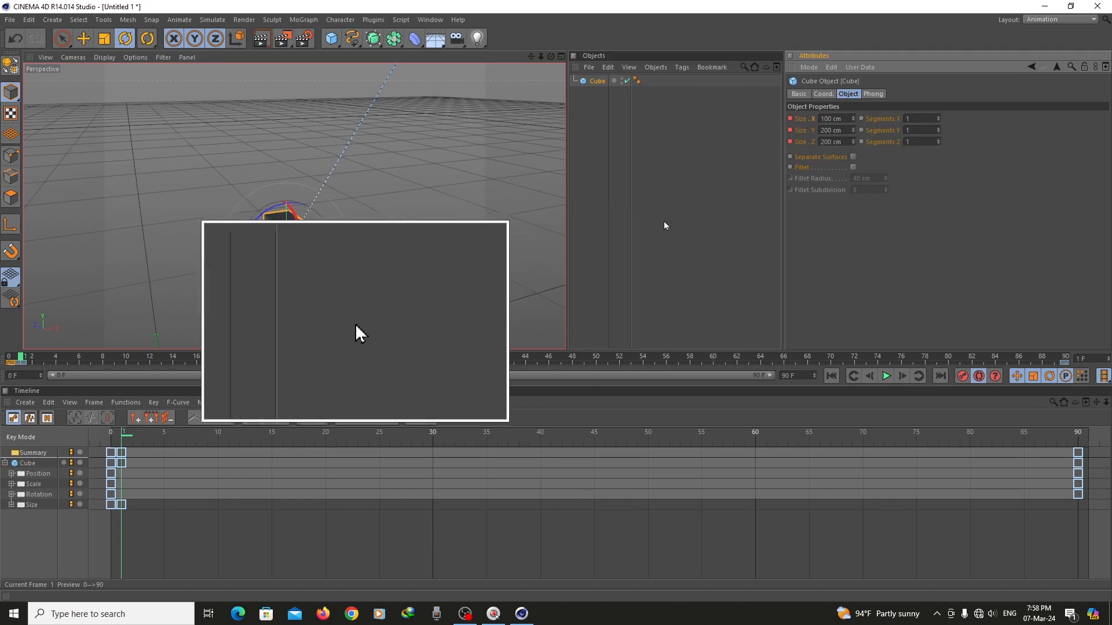
# Set the cube's X size to 500 cm at frame 30 with Autokeying on
pyautogui.click(433, 435)
pyautogui.doubleClick(834, 118)
pyautogui.write('5')
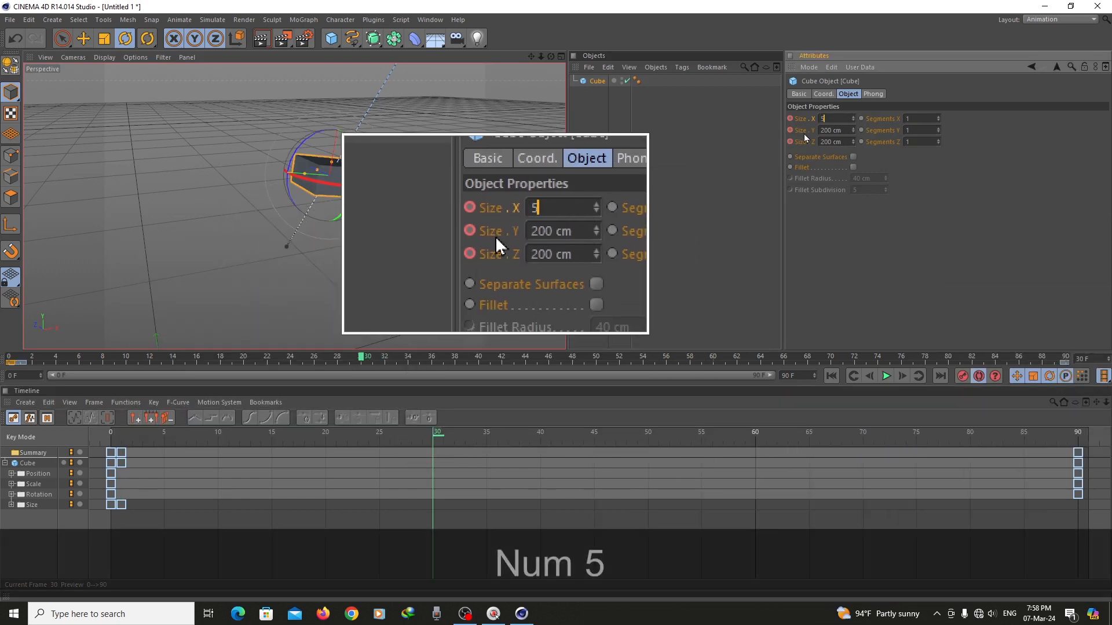
pyautogui.write('00')
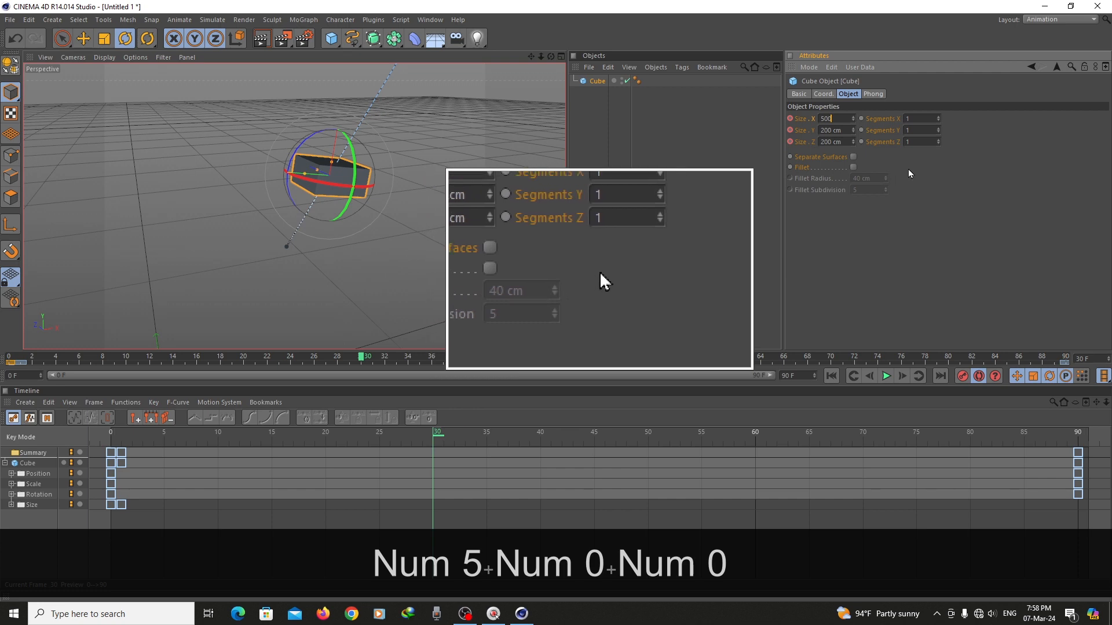
pyautogui.press('Return')
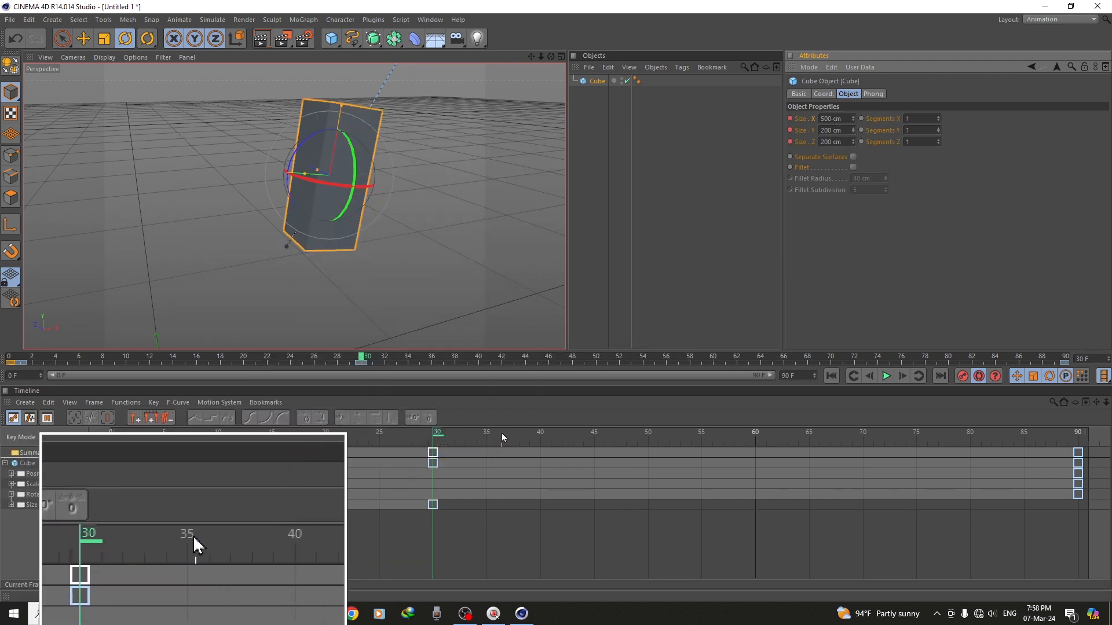
# Set the cube's X size back to 100 cm at frame 60 with Autokeying on
pyautogui.click(755, 433)
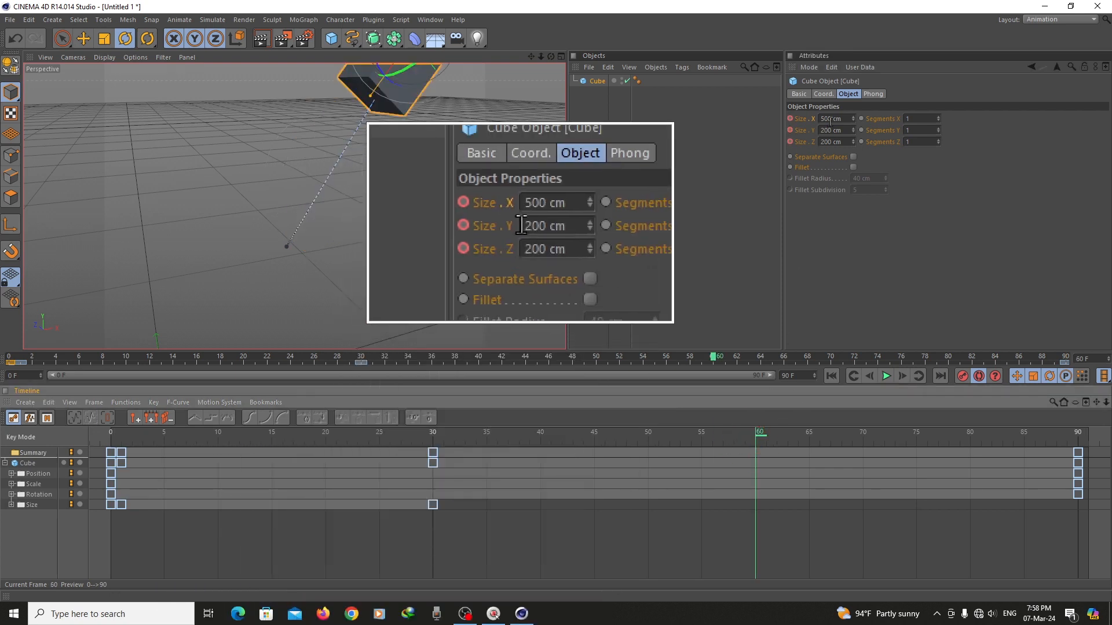
pyautogui.doubleClick(831, 119)
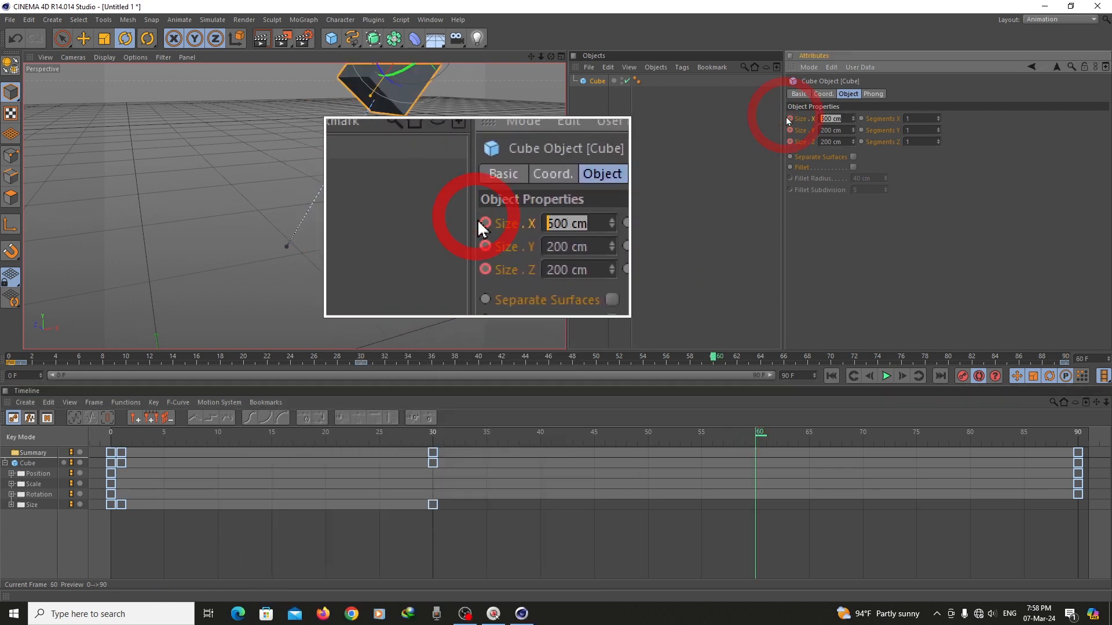
pyautogui.write('100')
pyautogui.press('Return')
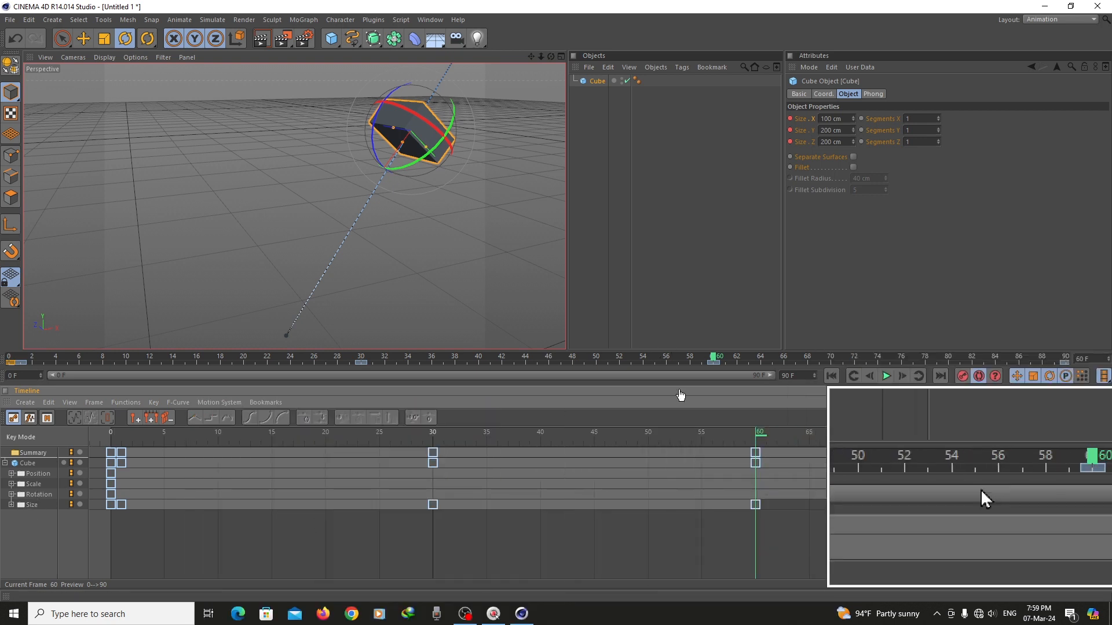
# Play the animation with the cube deselected to review its movement, rotation and size changes
pyautogui.click(825, 368)
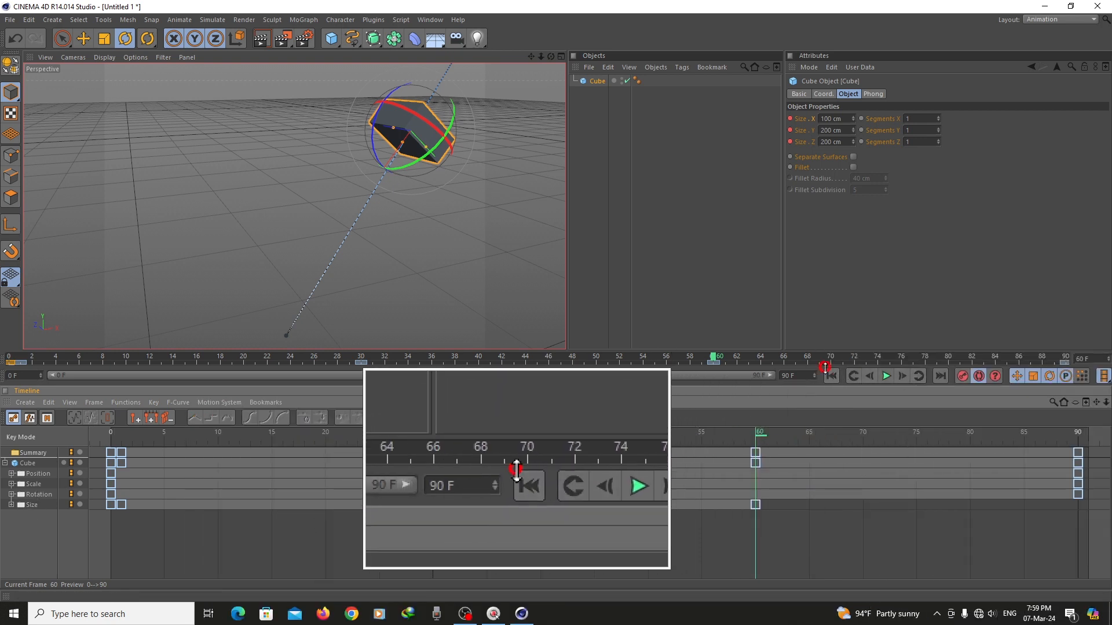
pyautogui.click(885, 376)
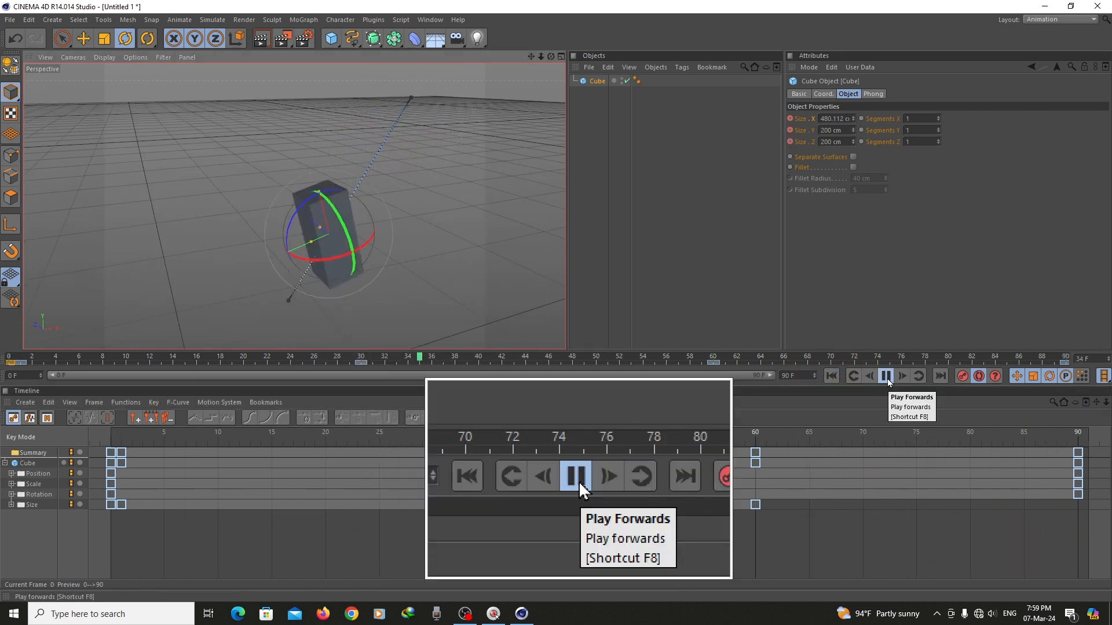
pyautogui.click(692, 191)
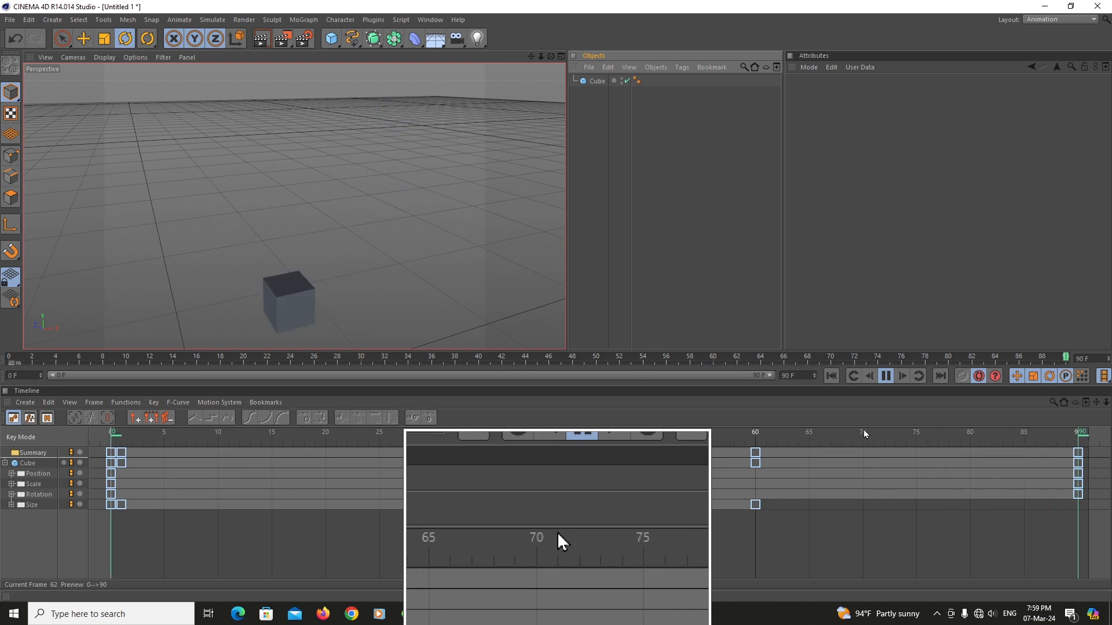
pyautogui.moveTo(532, 59); pyautogui.dragTo(504, 41)
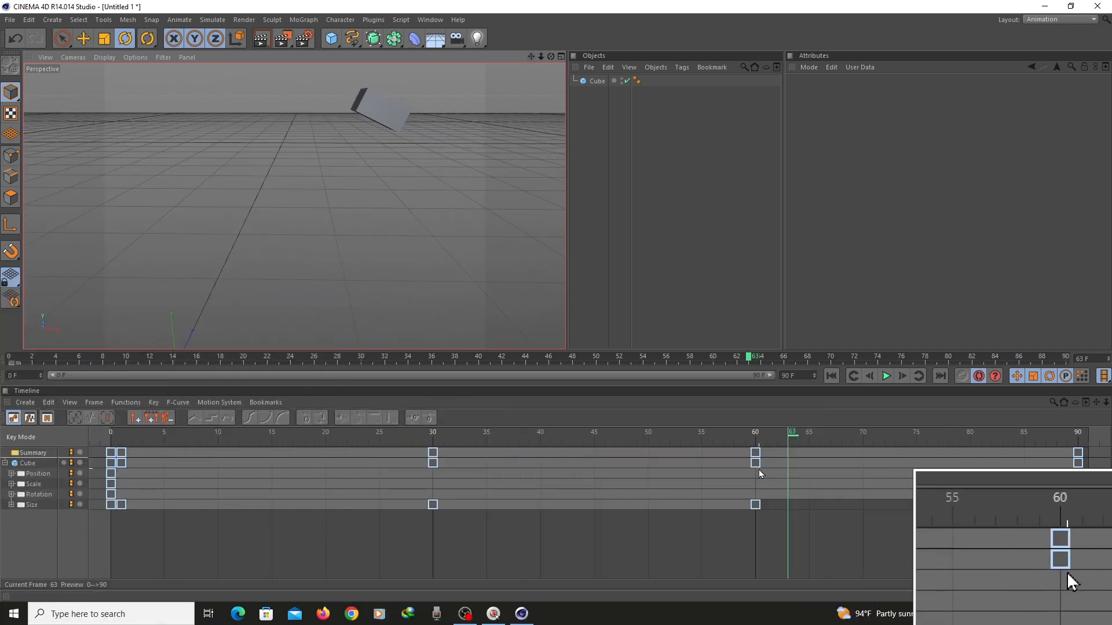
# Select the cube's keyframes at frames 30 and 60 in turn in the timeline, and turn off Autokeying
pyautogui.click(755, 463)
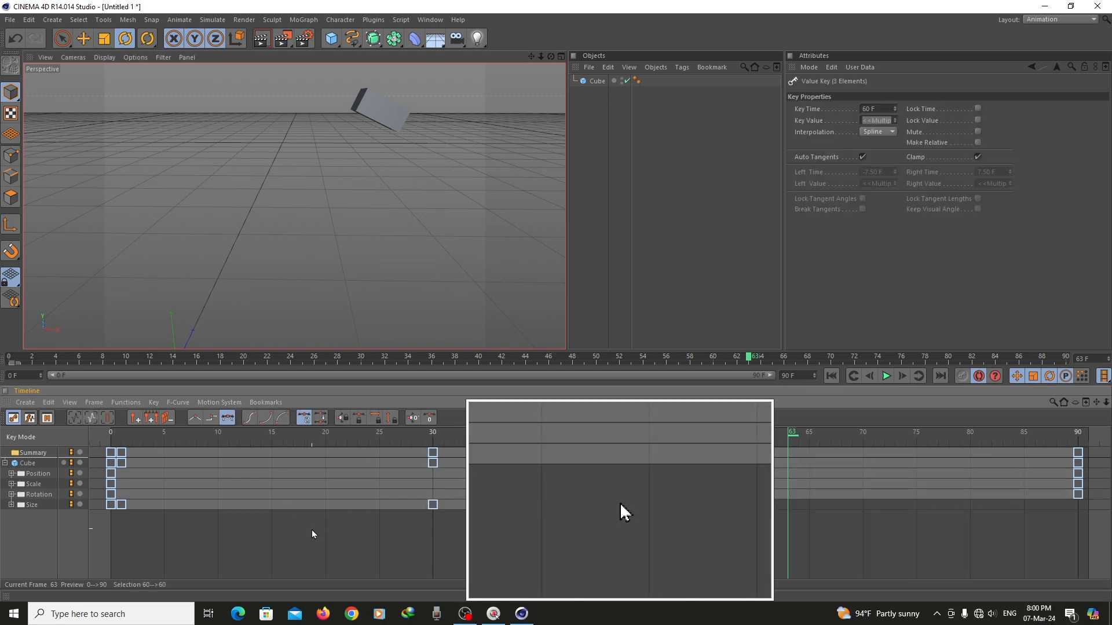
pyautogui.click(312, 531)
pyautogui.moveTo(467, 529); pyautogui.dragTo(400, 403)
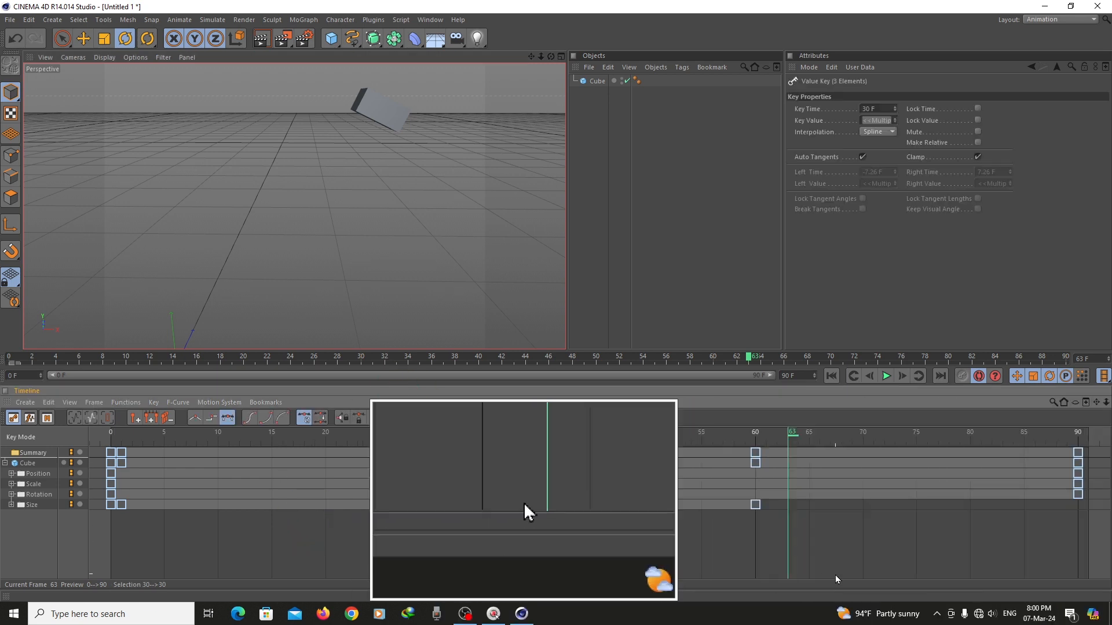
pyautogui.moveTo(773, 533); pyautogui.dragTo(707, 399)
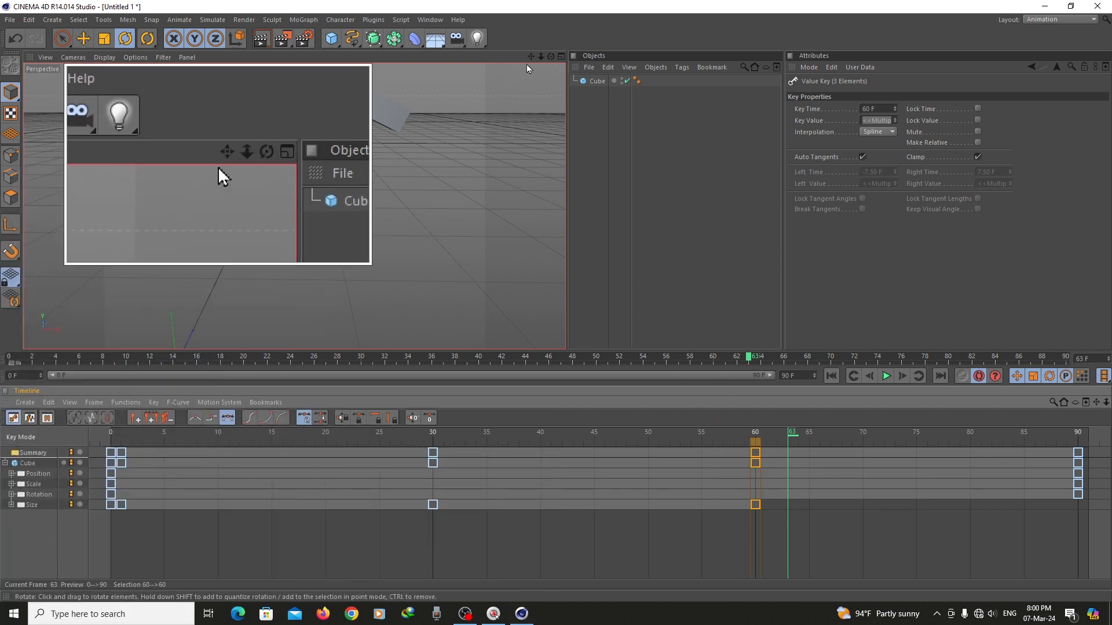
pyautogui.moveTo(530, 56); pyautogui.dragTo(564, 91)
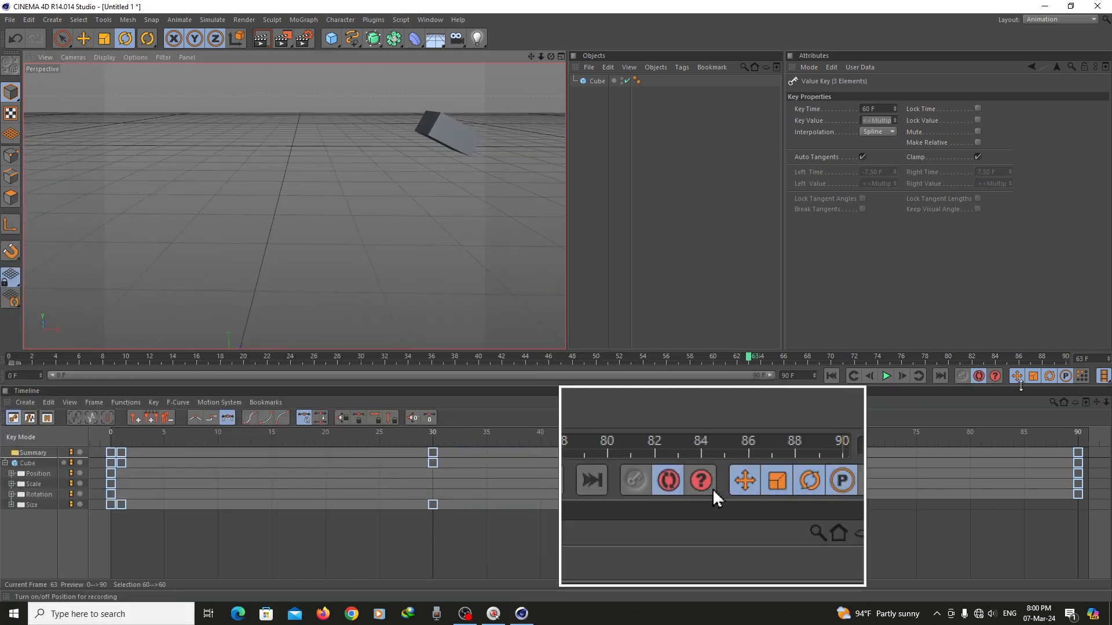
pyautogui.click(979, 377)
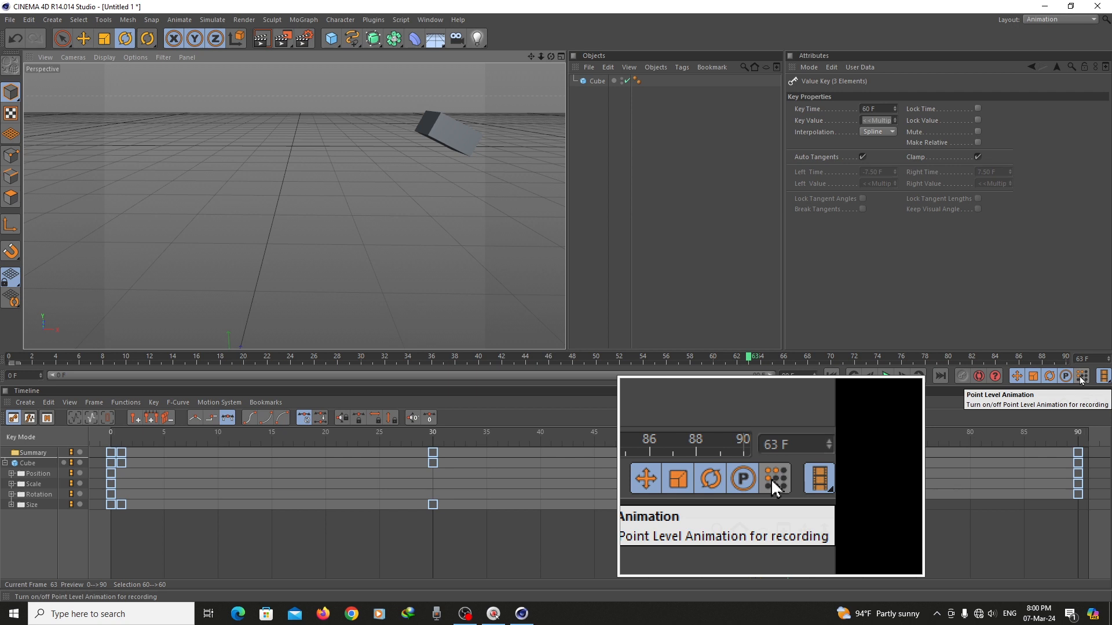
# Add a sphere to the scene and make it editable as a polygon object
pyautogui.click(334, 43)
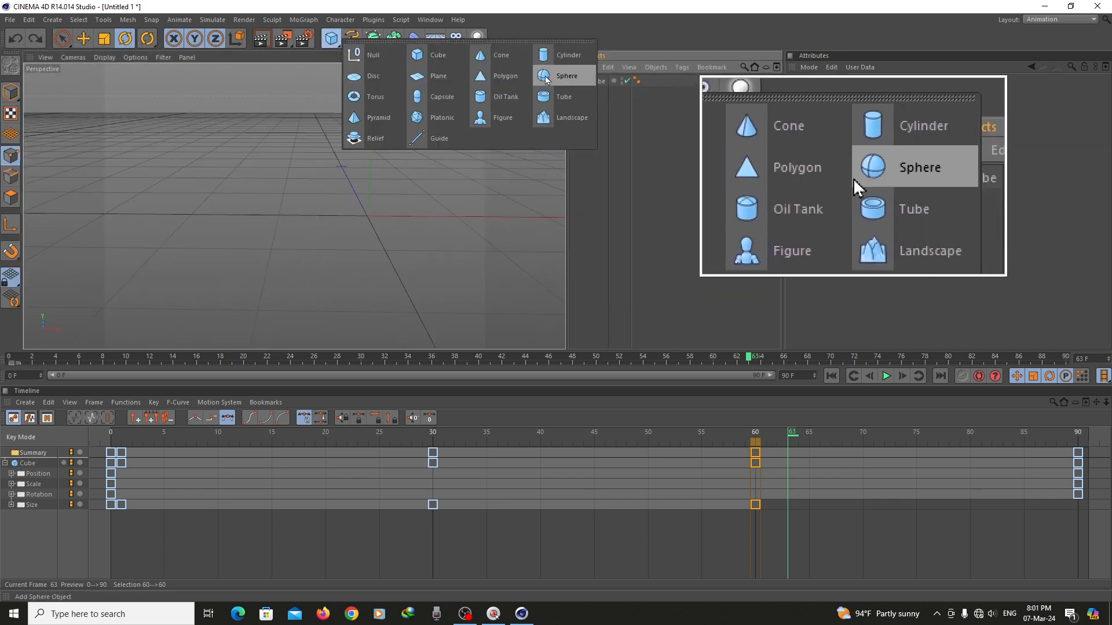
pyautogui.click(545, 77)
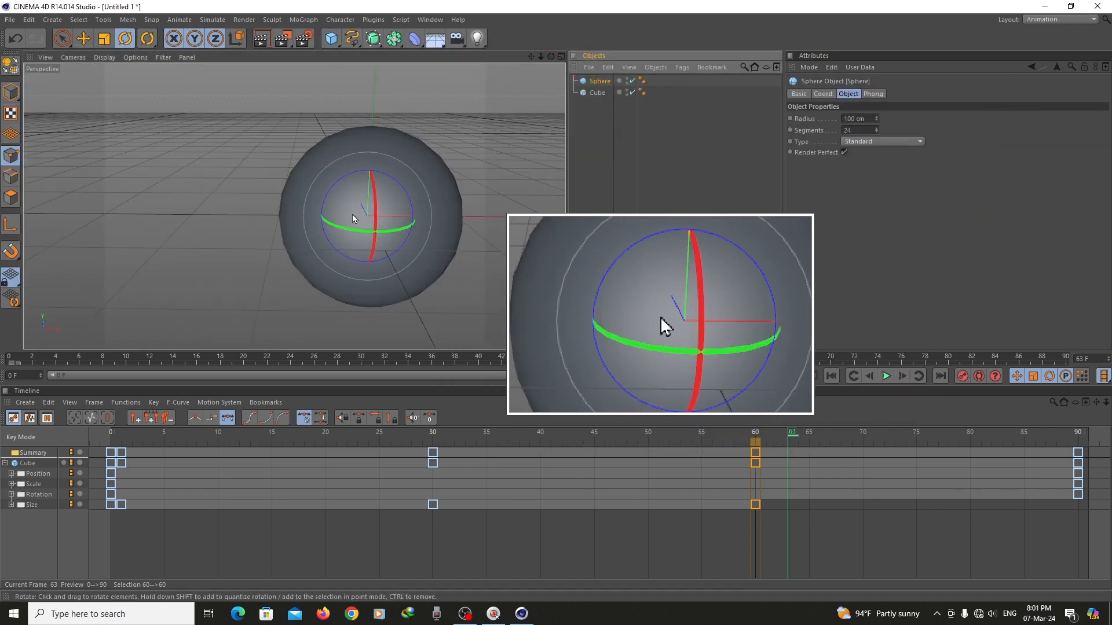
pyautogui.click(10, 66)
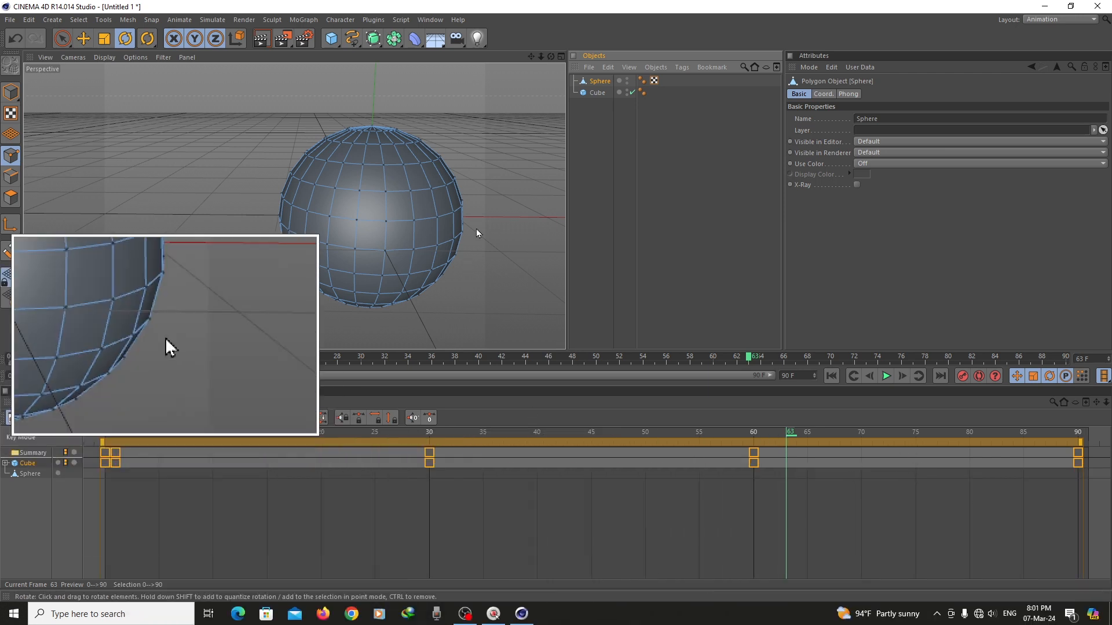
# Record a frame 0 keyframe for points selected on the sphere's +X side, with Point Level Animation enabled
pyautogui.moveTo(789, 435); pyautogui.dragTo(88, 465)
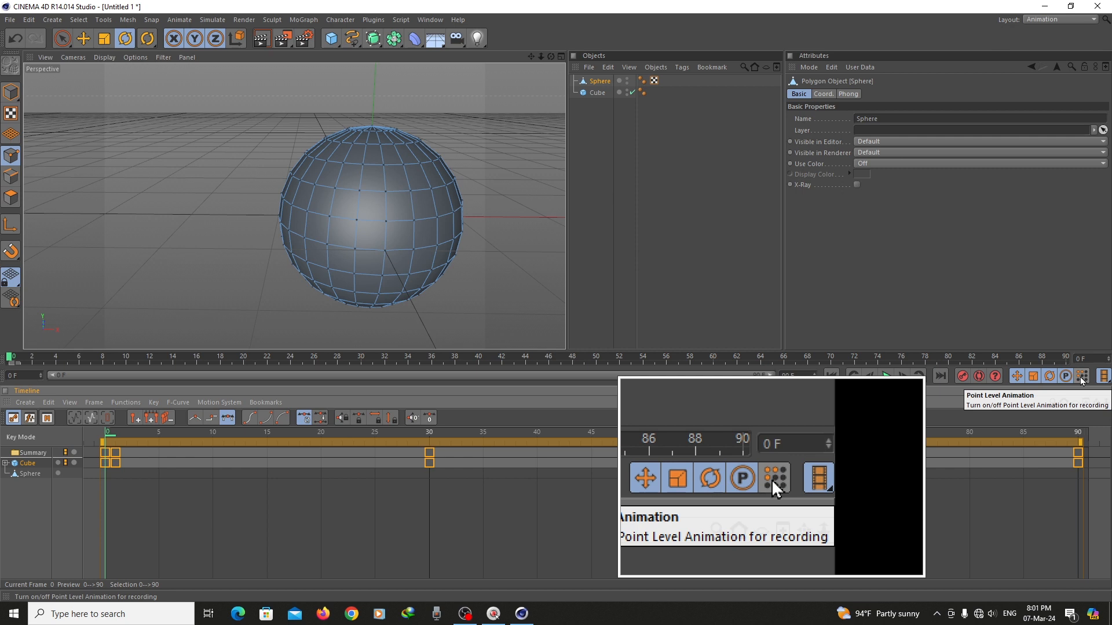
pyautogui.click(1081, 376)
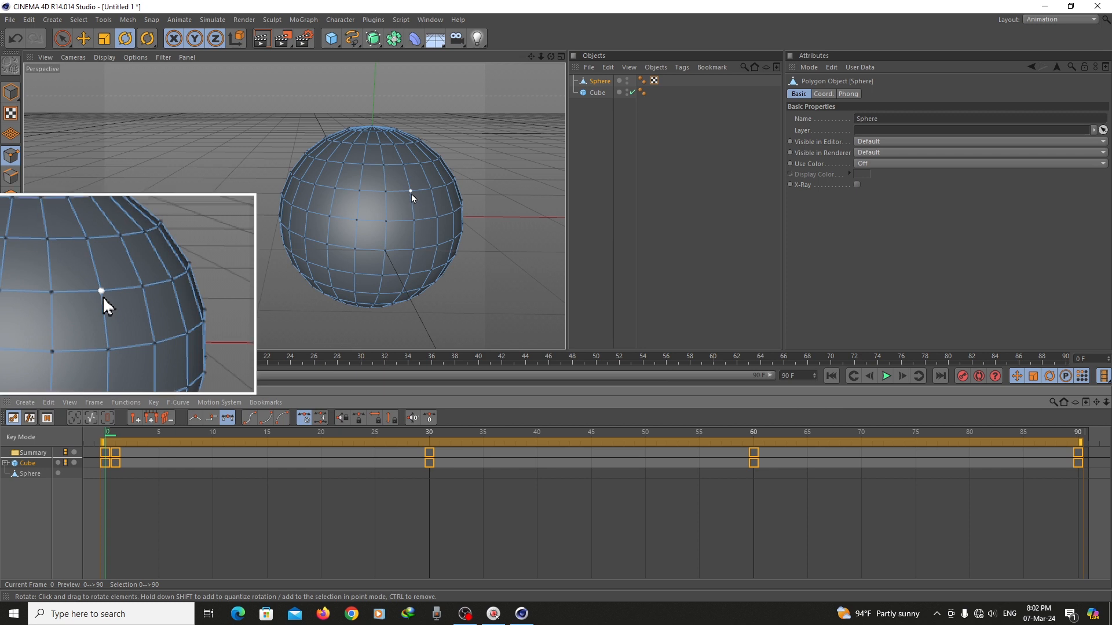
pyautogui.click(411, 194)
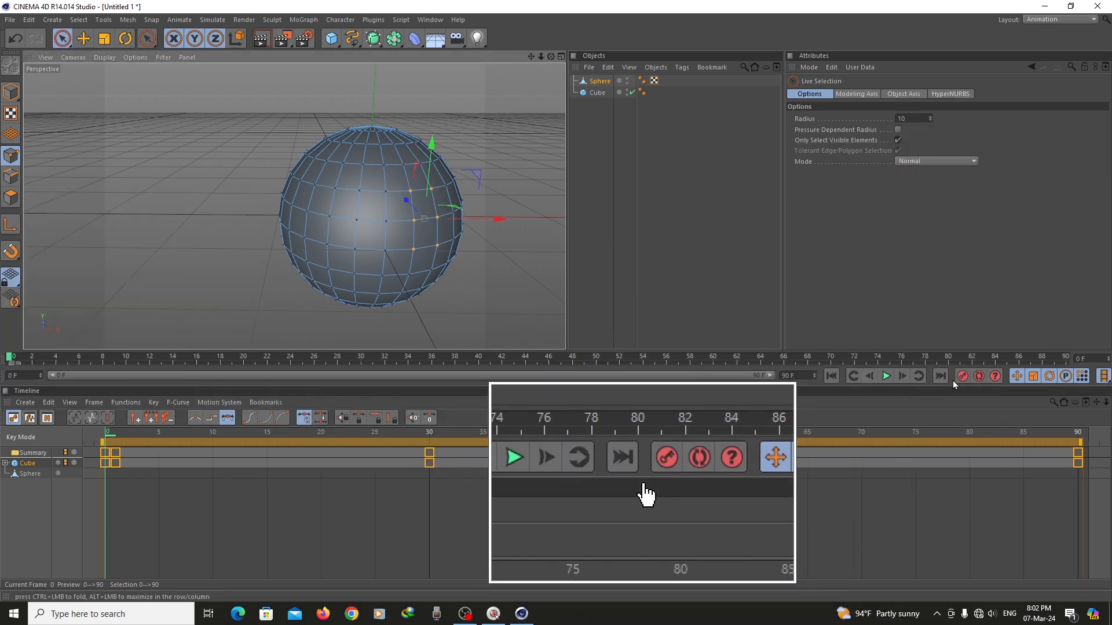
pyautogui.click(962, 377)
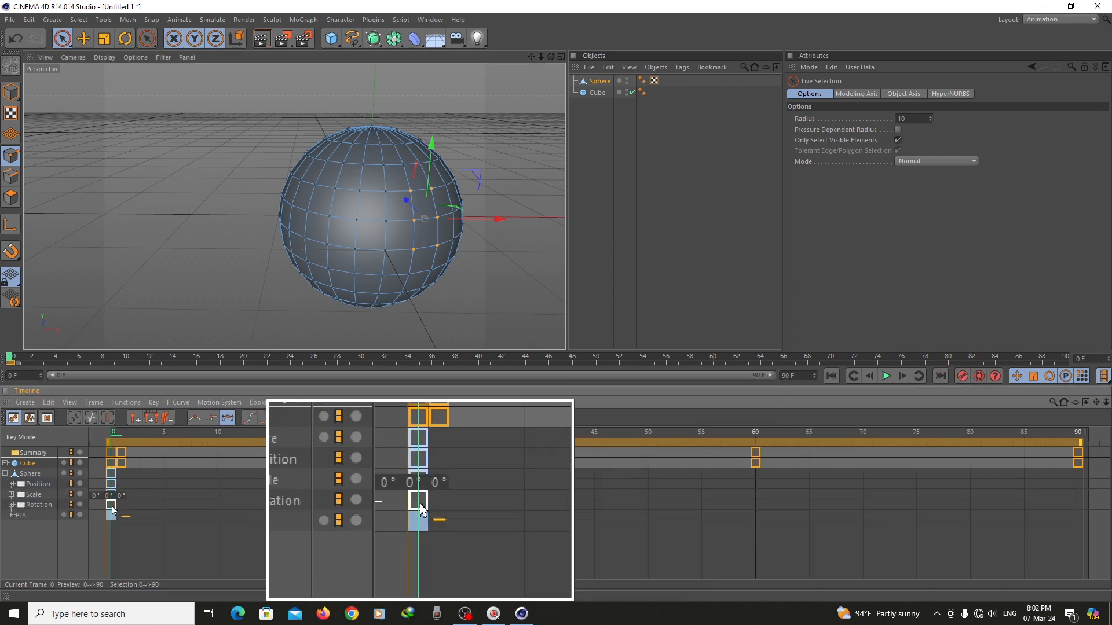
pyautogui.click(114, 517)
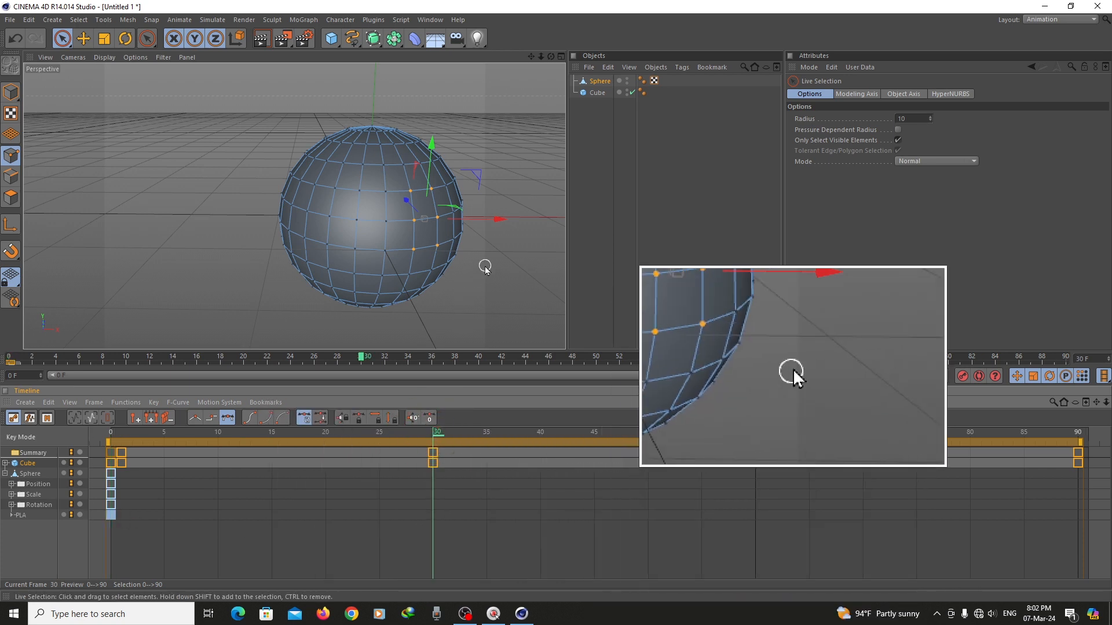
# Pull the sphere's selected points outward along X at frame 30 and record a keyframe, scrubbing to check the deformation
pyautogui.scroll(-2, 509, 236)
pyautogui.moveTo(551, 58); pyautogui.dragTo(513, 109)
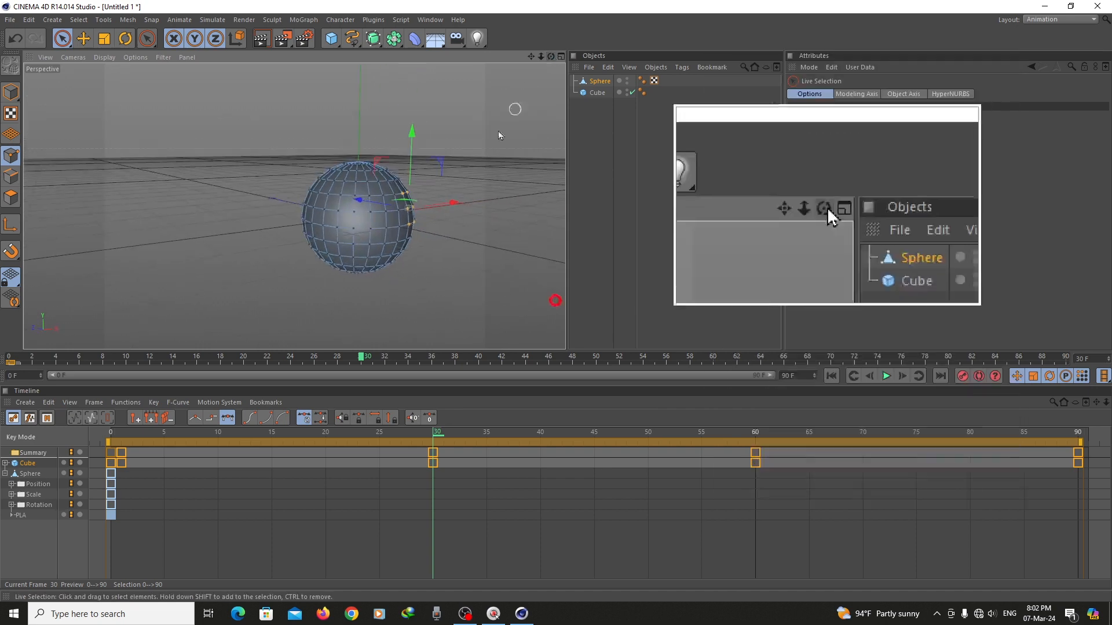
pyautogui.moveTo(456, 204); pyautogui.dragTo(516, 204)
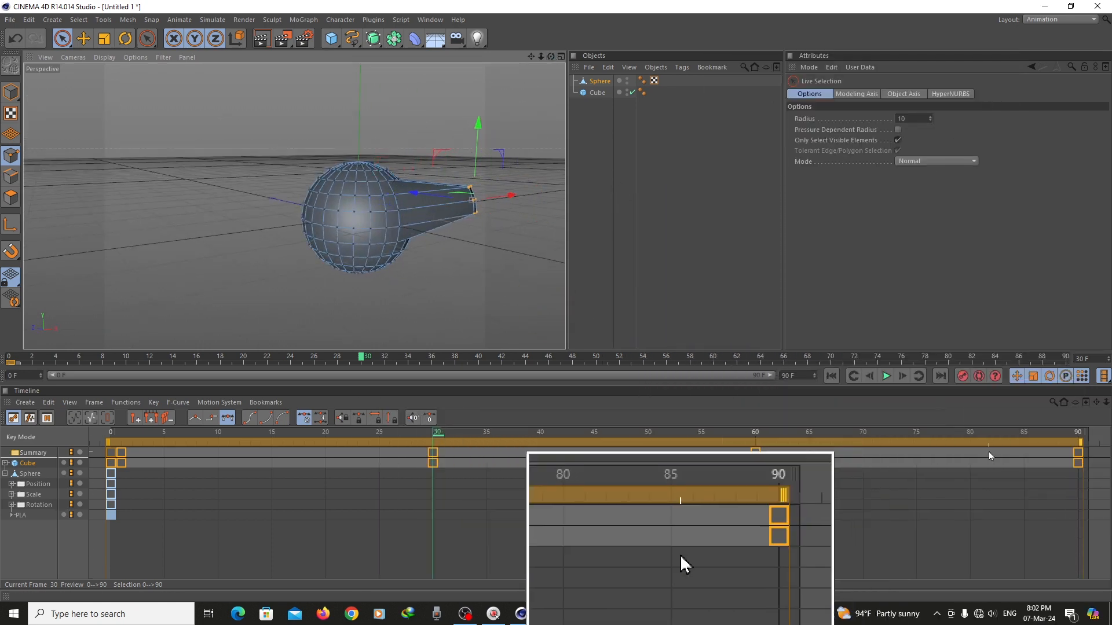
pyautogui.click(962, 376)
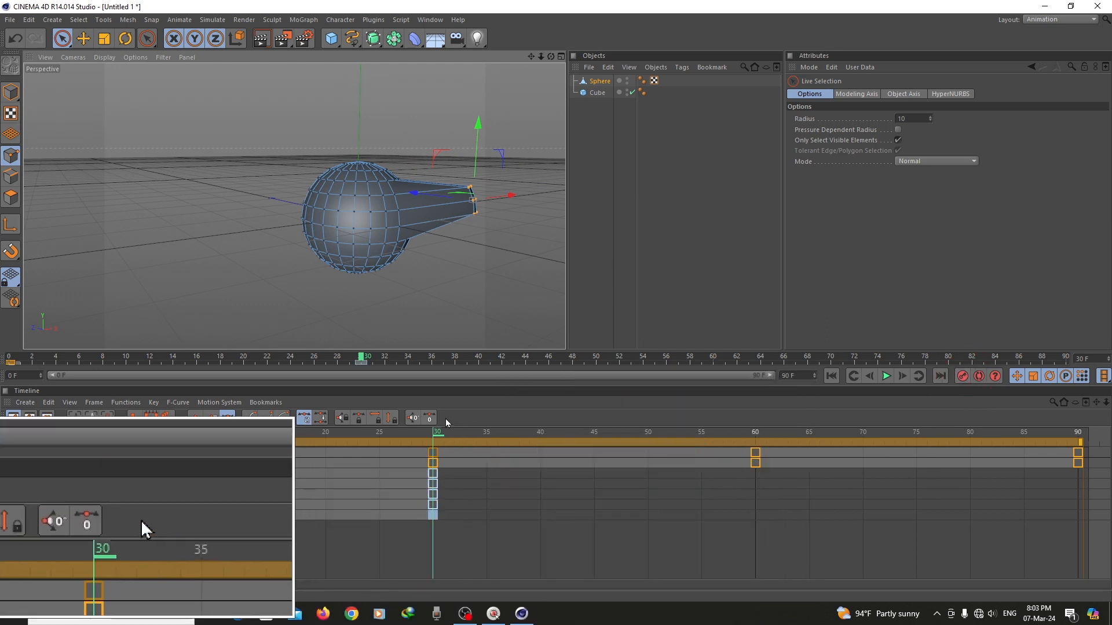
pyautogui.moveTo(427, 431); pyautogui.dragTo(292, 438)
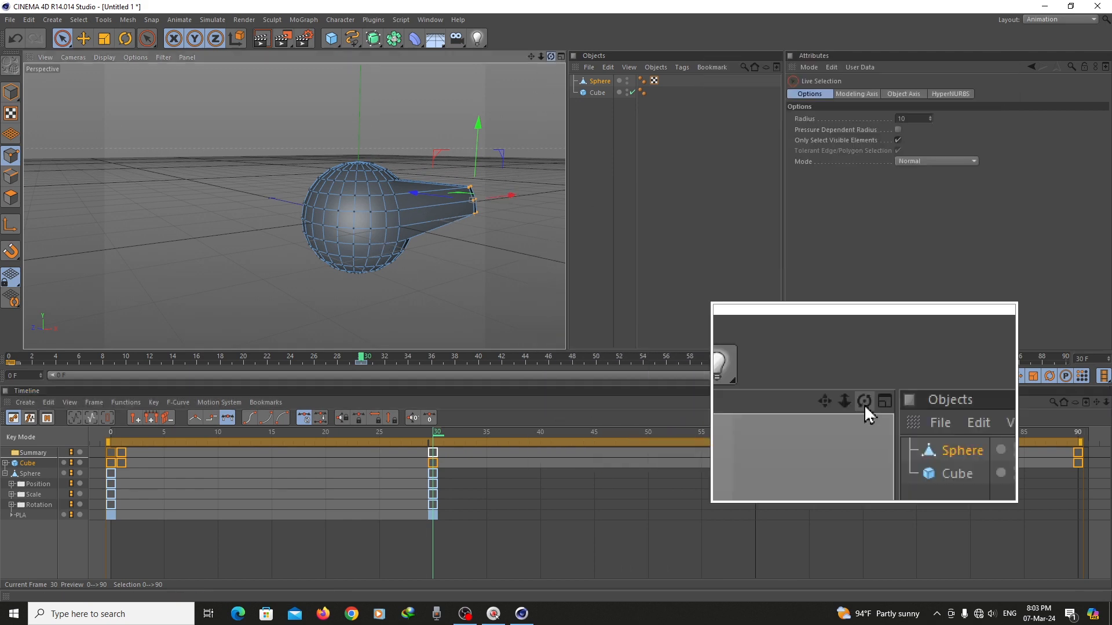
pyautogui.moveTo(551, 56); pyautogui.dragTo(484, 145)
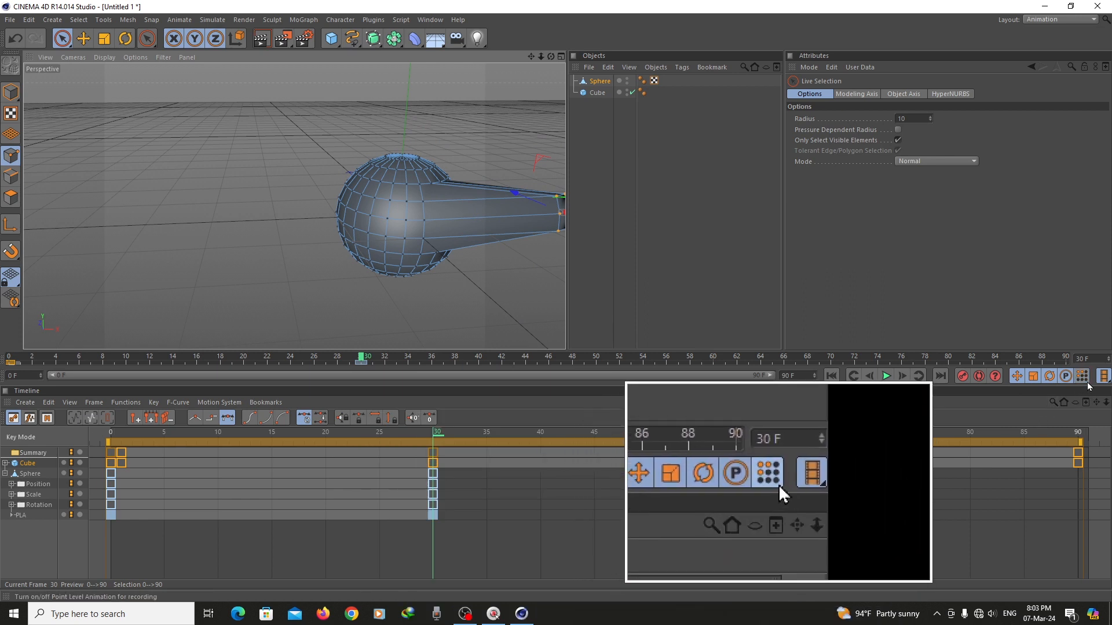
# Try to record the points moved back along X at frame 60 with Point Level Animation turned off
pyautogui.click(756, 431)
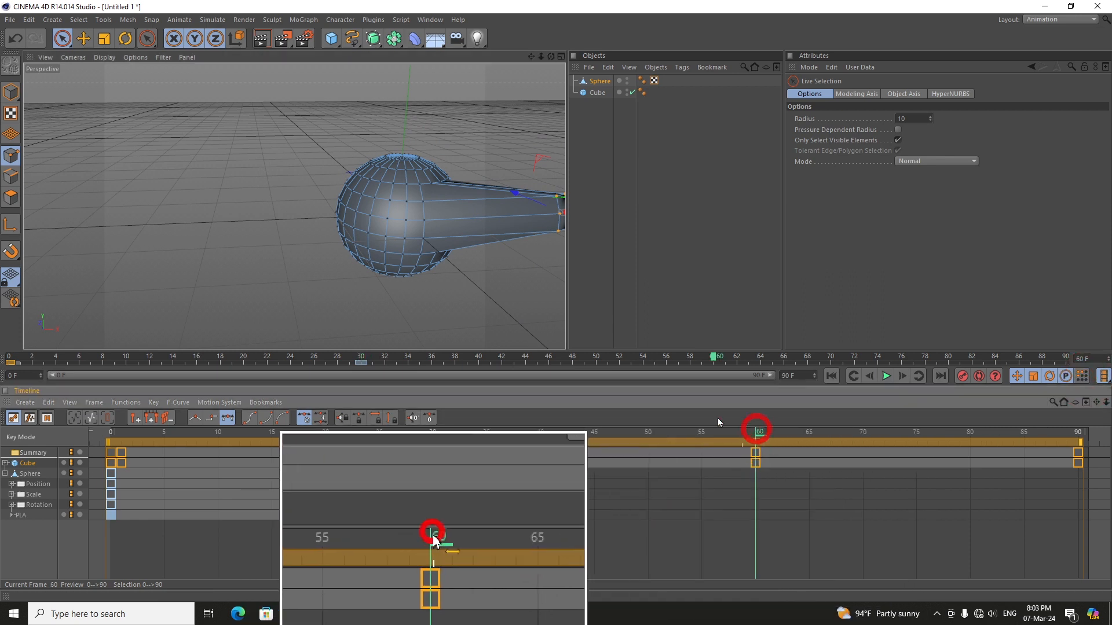
pyautogui.moveTo(531, 56); pyautogui.dragTo(482, 59)
pyautogui.moveTo(553, 218); pyautogui.dragTo(460, 220)
pyautogui.click(961, 377)
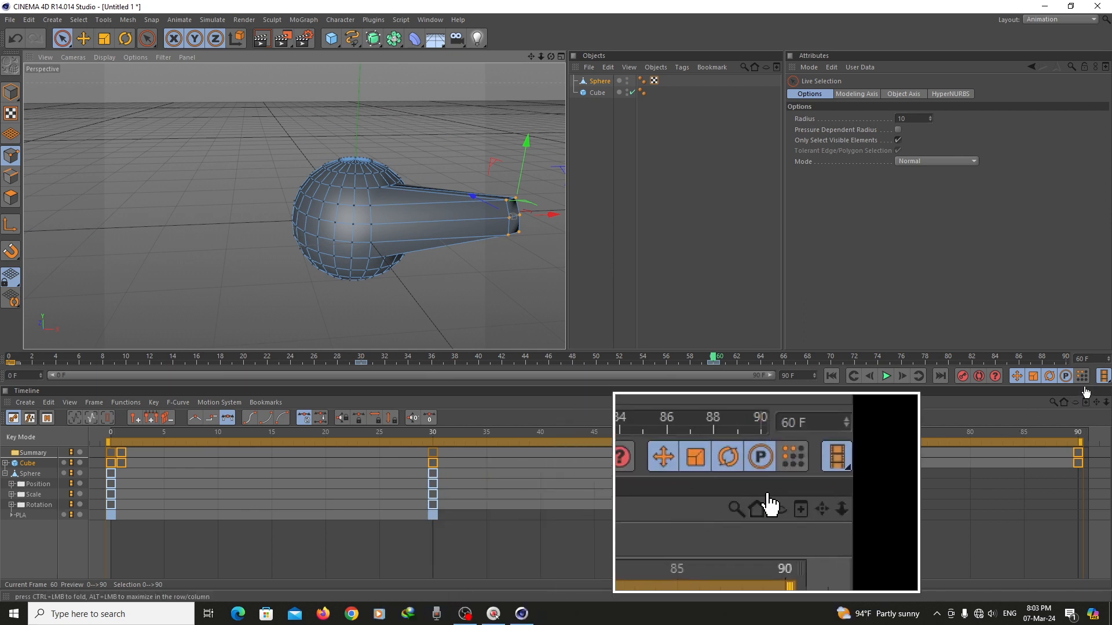
# Move the selected points back toward the sphere along X at frame 60 and record a keyframe with Point Level Animation on
pyautogui.moveTo(507, 223); pyautogui.dragTo(457, 230)
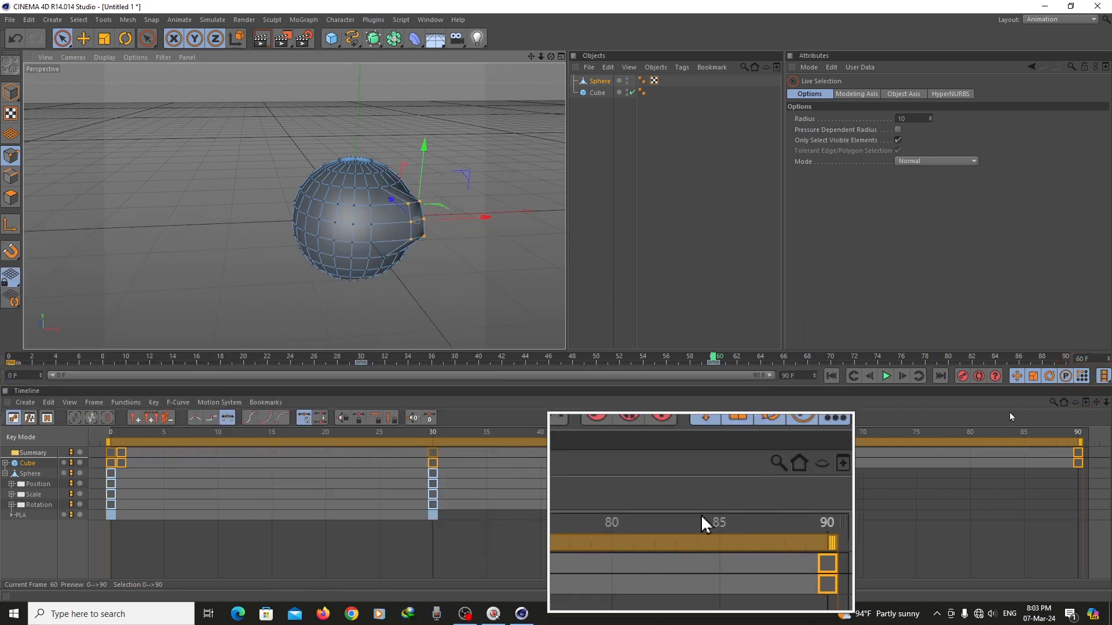
pyautogui.click(962, 376)
pyautogui.click(754, 515)
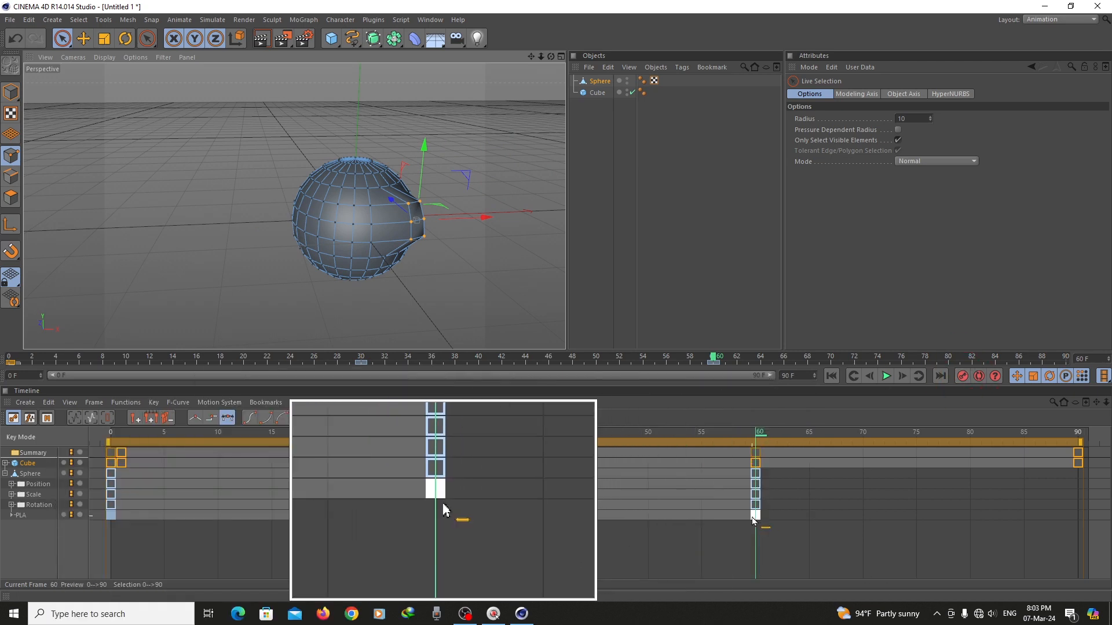
# Play the sphere's point-level animation from the start and view the sphere from another angle
pyautogui.moveTo(757, 443); pyautogui.dragTo(115, 469)
pyautogui.click(884, 377)
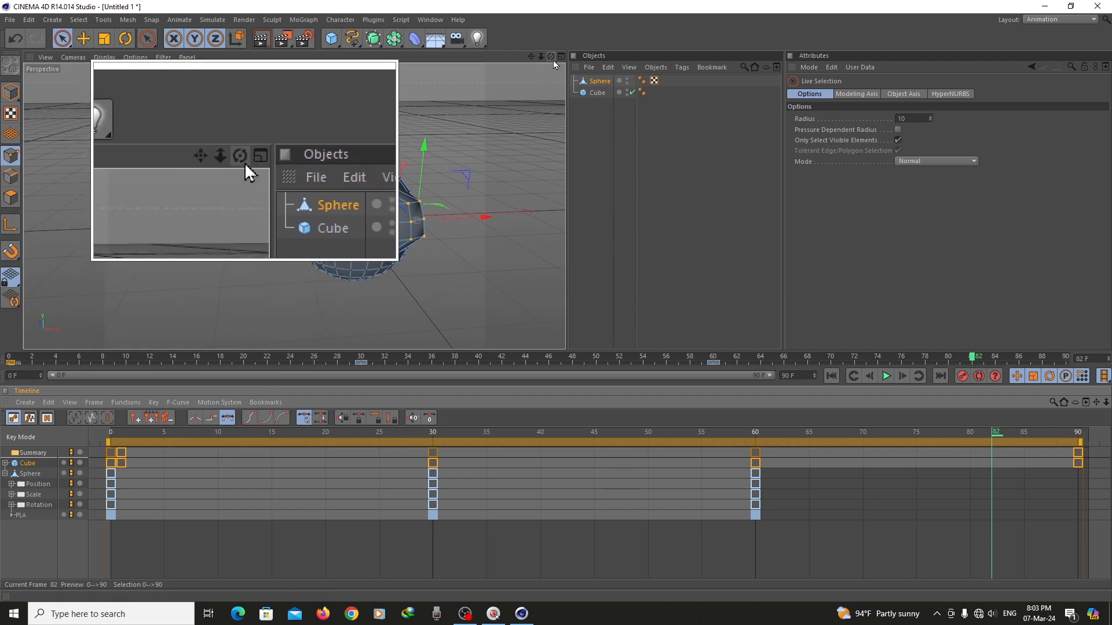
pyautogui.moveTo(552, 57); pyautogui.dragTo(579, 87)
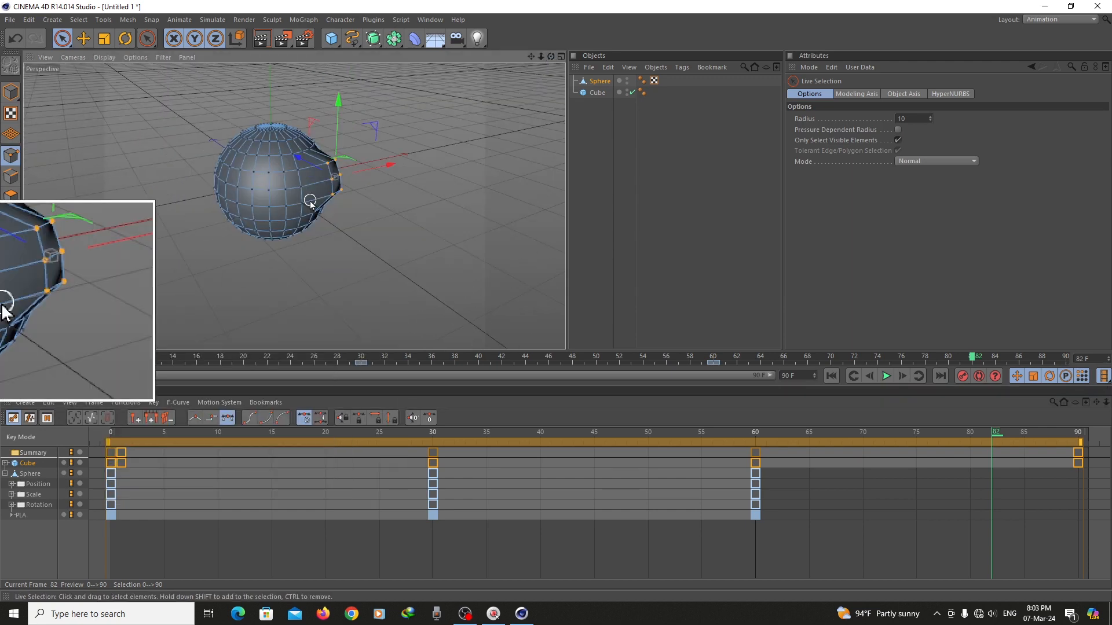